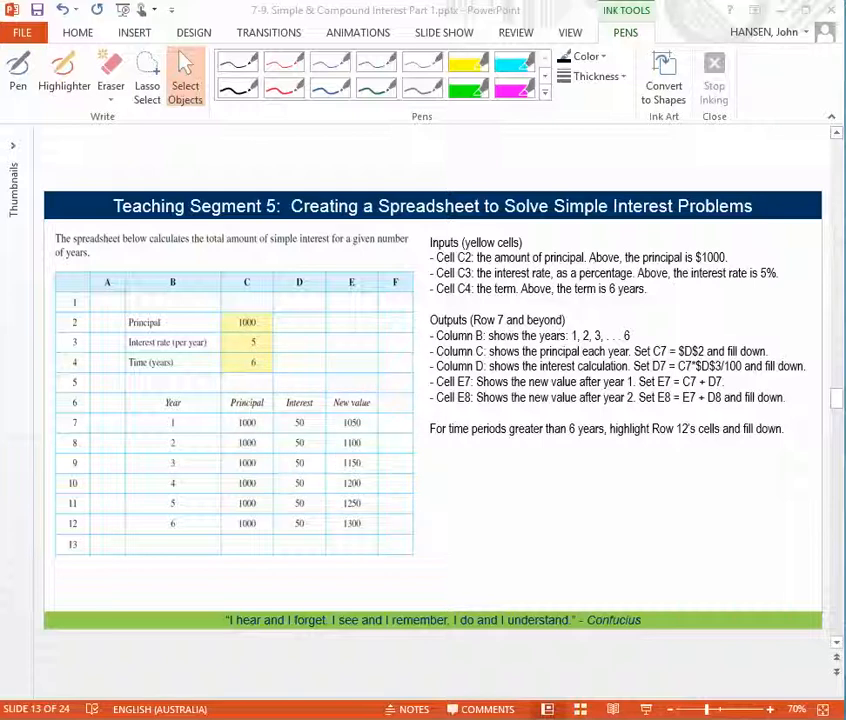
Switch to the blank Excel workbook and enter "Prin" in cell C4
key("alt+Tab")
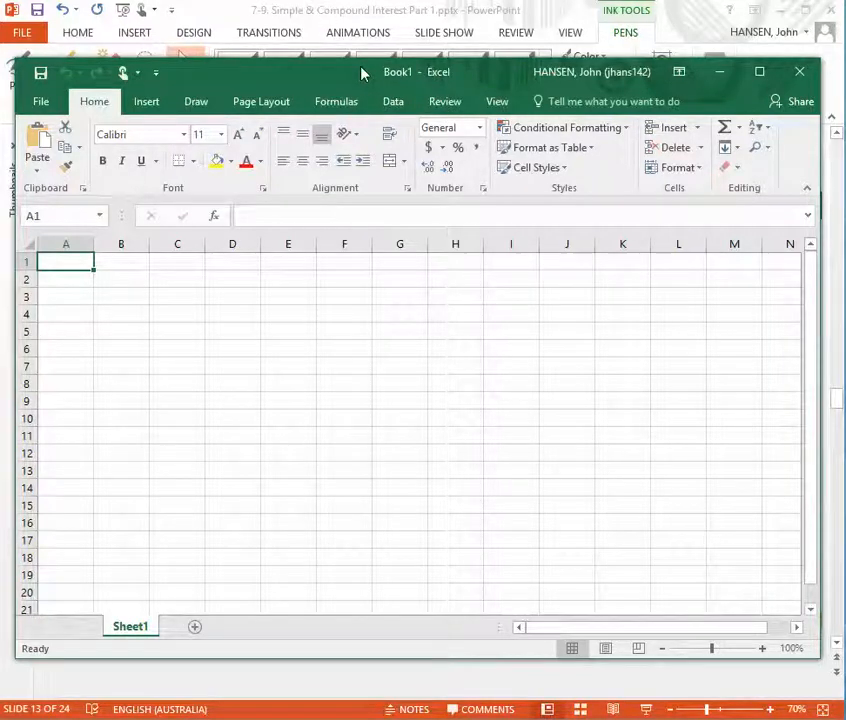
left_click(177, 313)
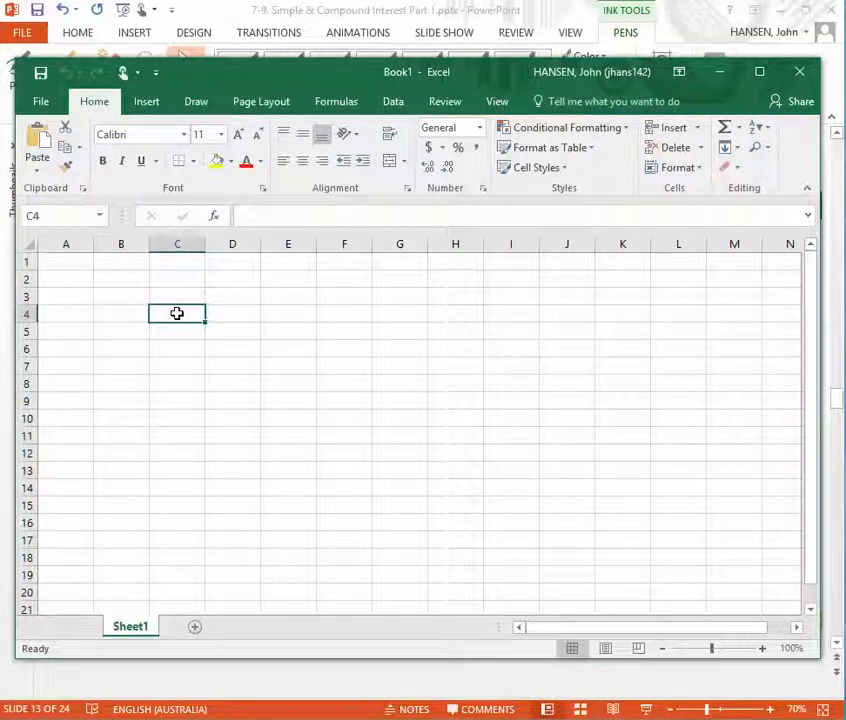
type("Prin")
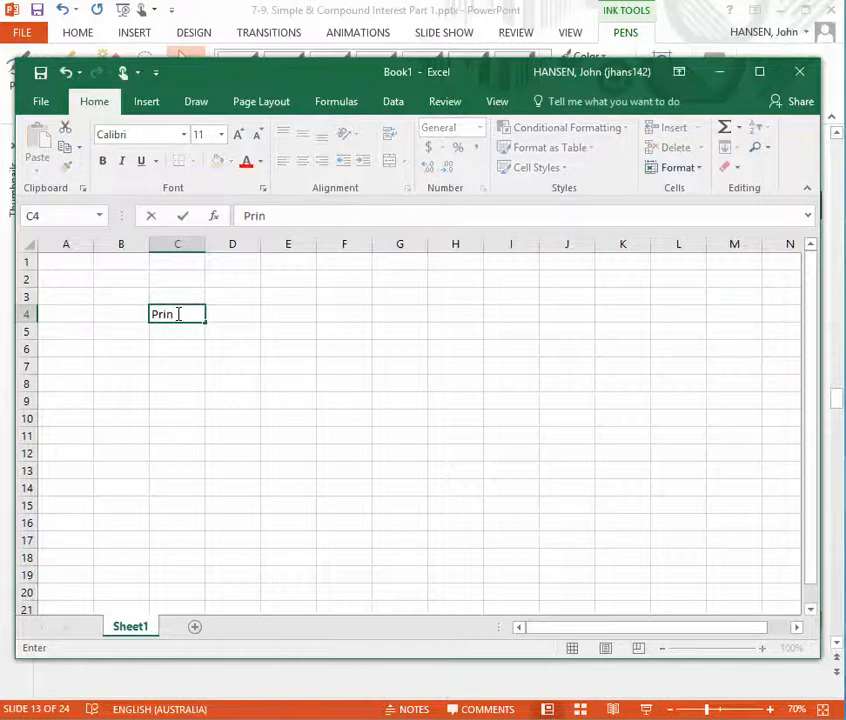
left_click_drag(333, 72, 350, 77)
Enter the principal amount 1000 in cell C2, where column C meets row 2
left_click(198, 247)
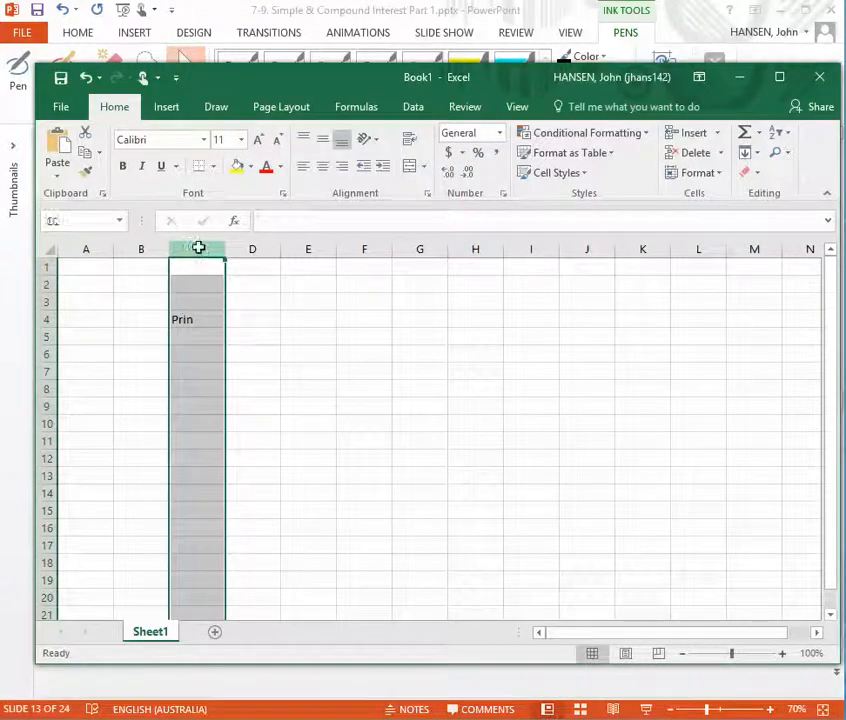
left_click(46, 284)
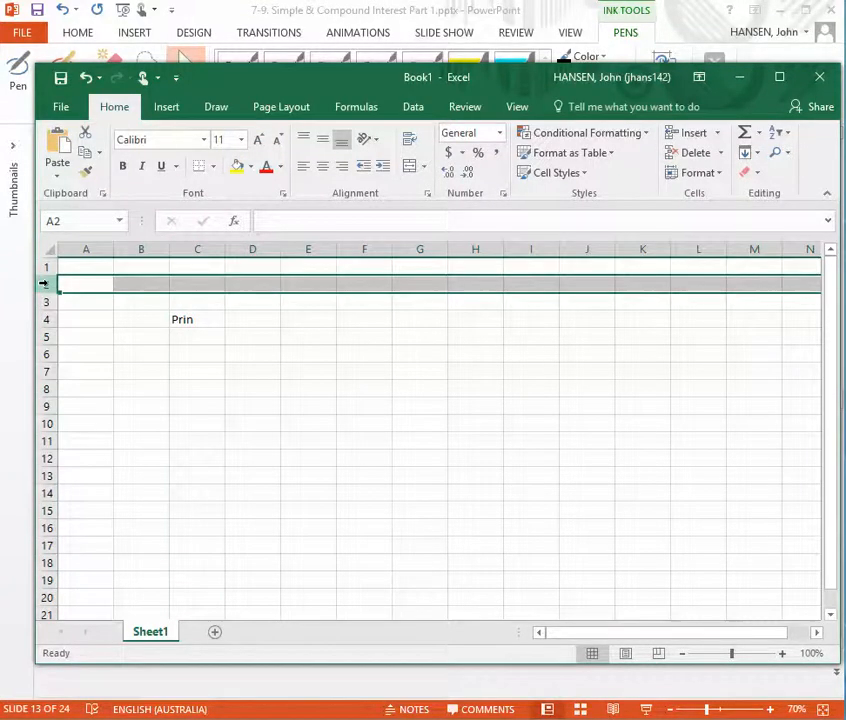
left_click(204, 283)
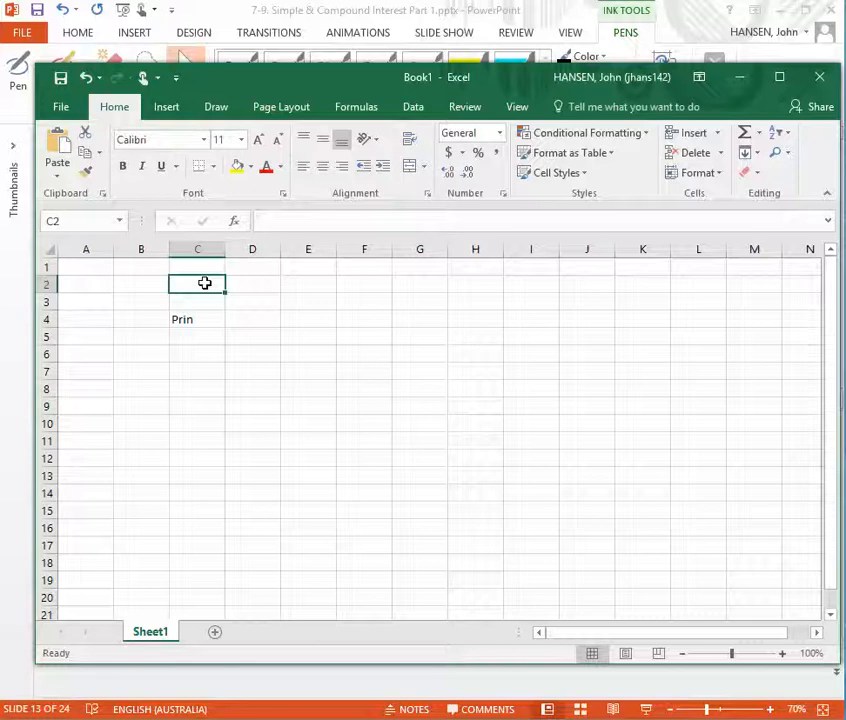
type("1000")
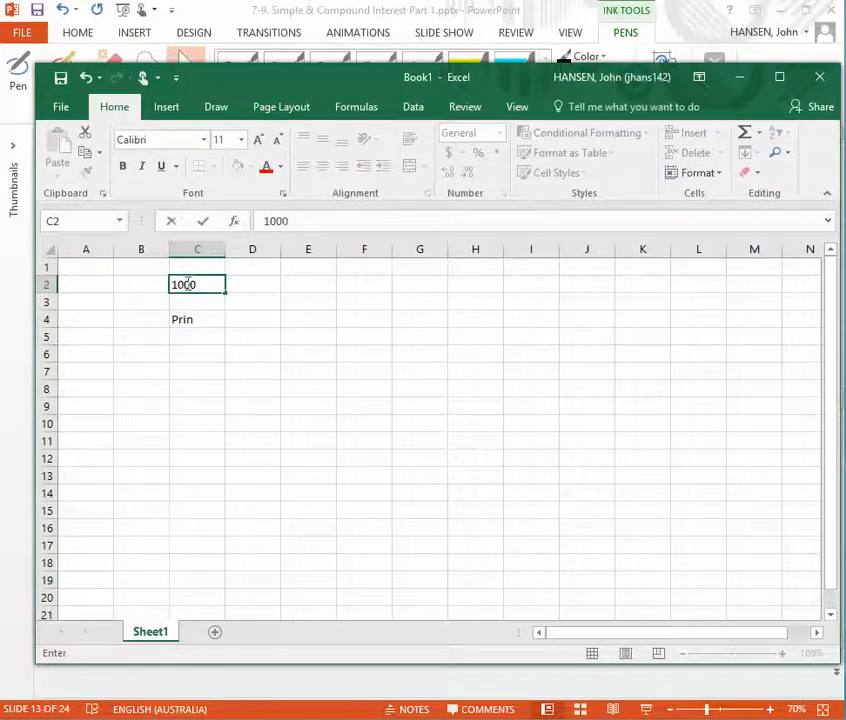
Clear the stray text from cell C4 and label the principal amount by entering "Principal" in cell B2
left_click(195, 320)
key("Delete")
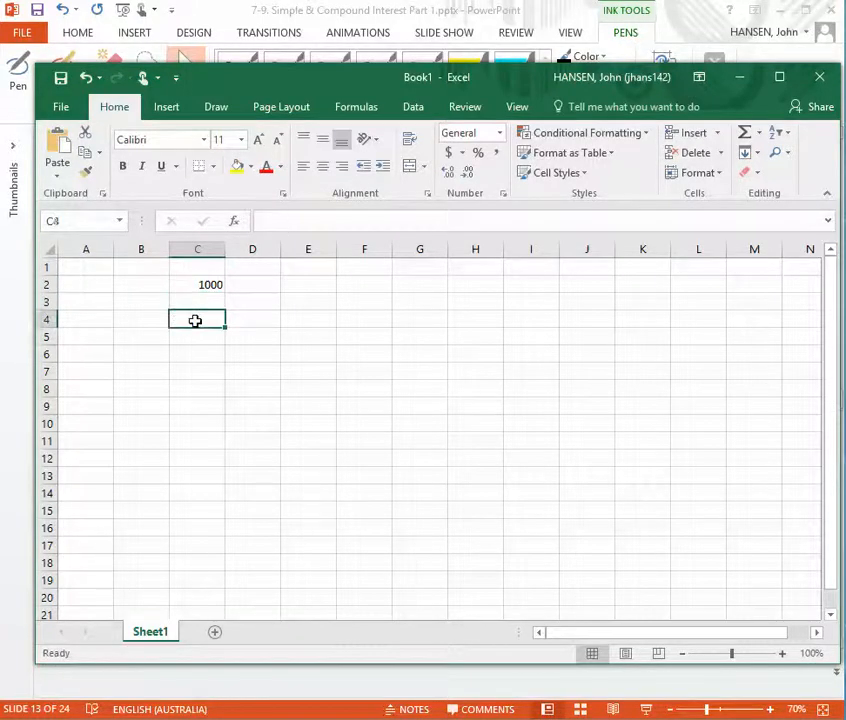
left_click(154, 283)
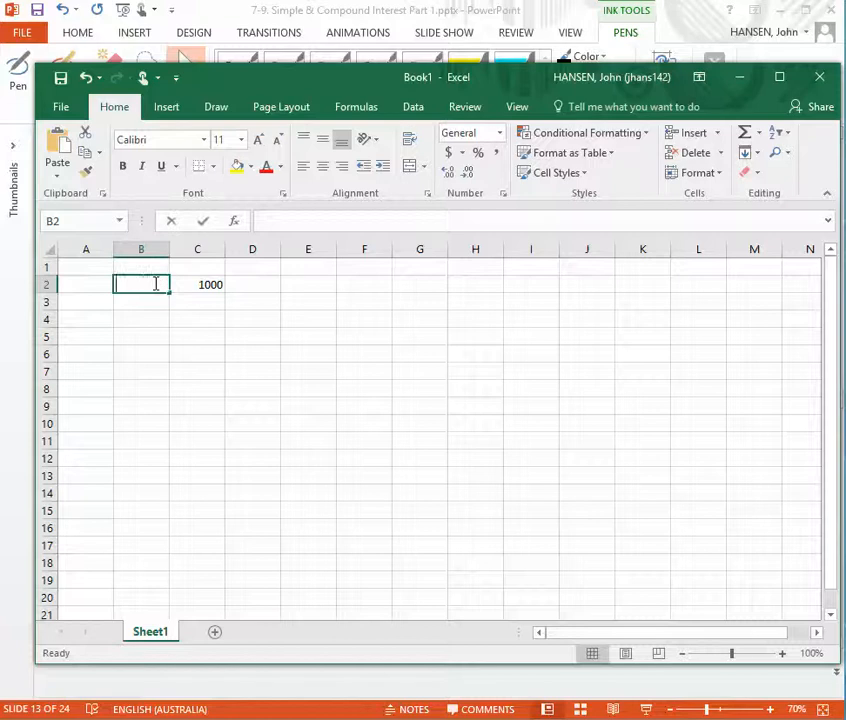
type("Princip")
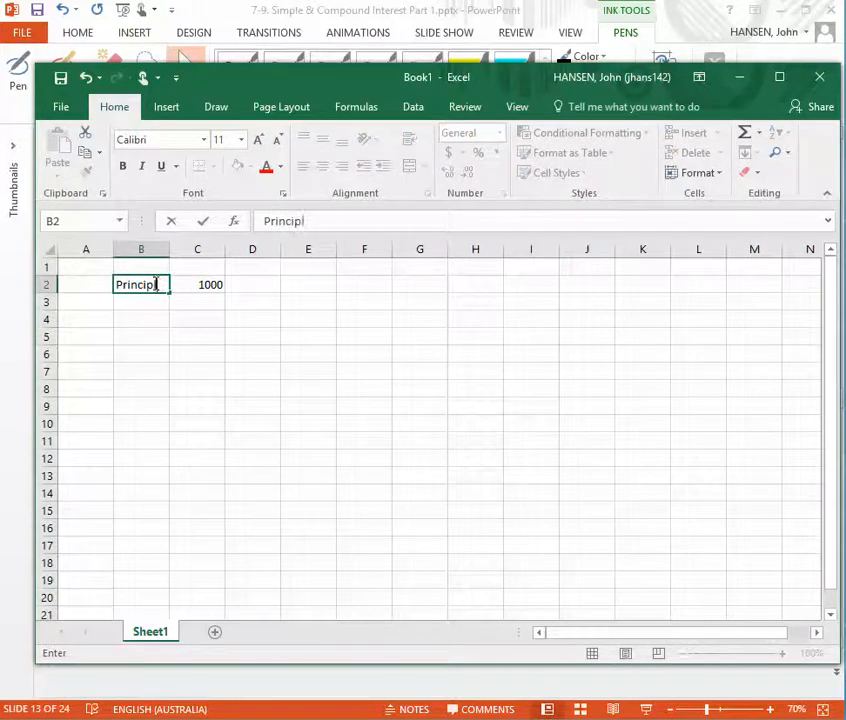
type("al")
key("Return")
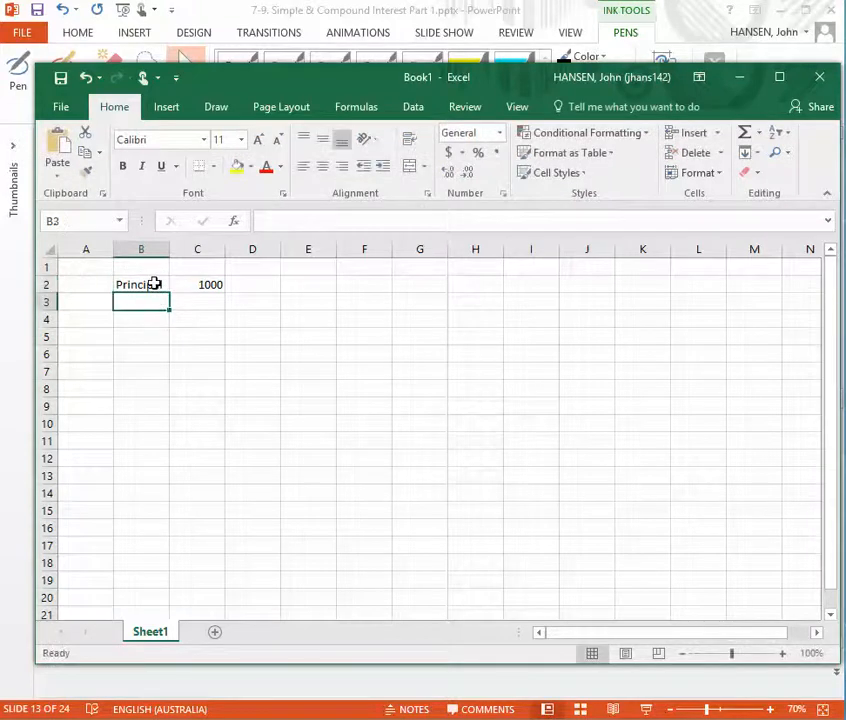
Check the example spreadsheet on the PowerPoint slide, and review the principal, rate and time cells C2 to C4 back in Excel
left_click(12, 408)
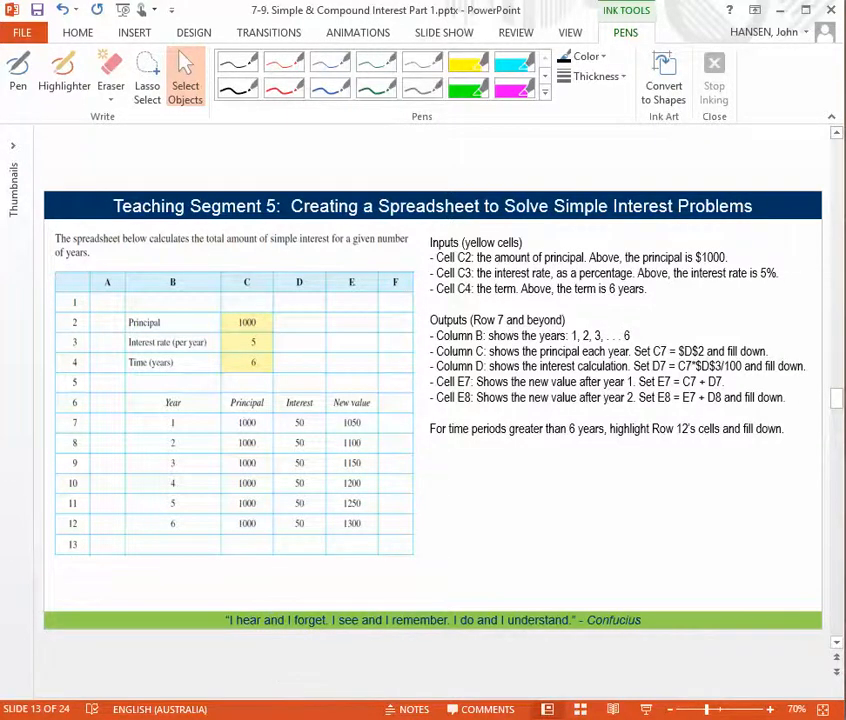
key("alt+Tab")
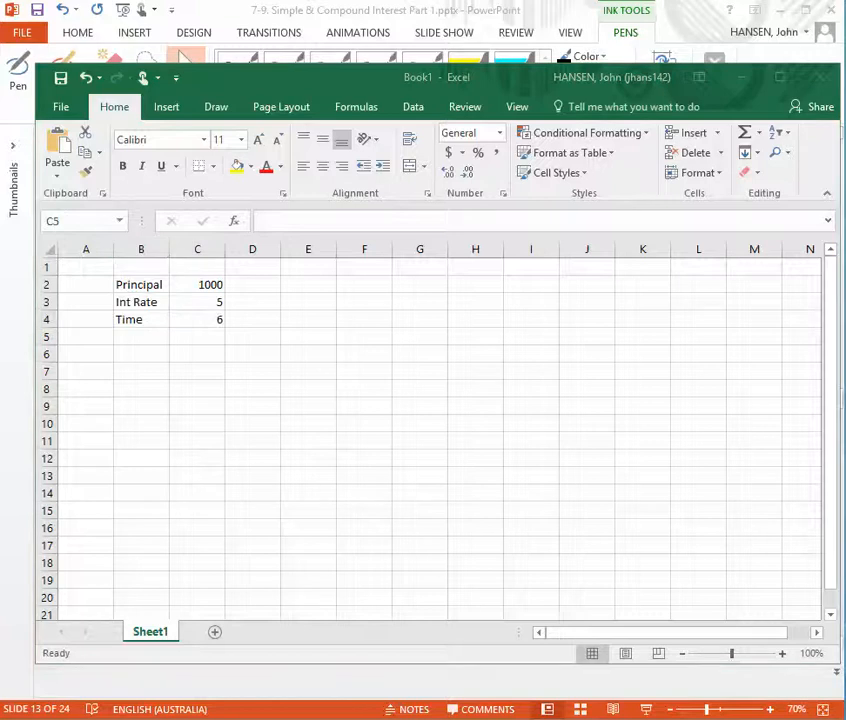
left_click(202, 289)
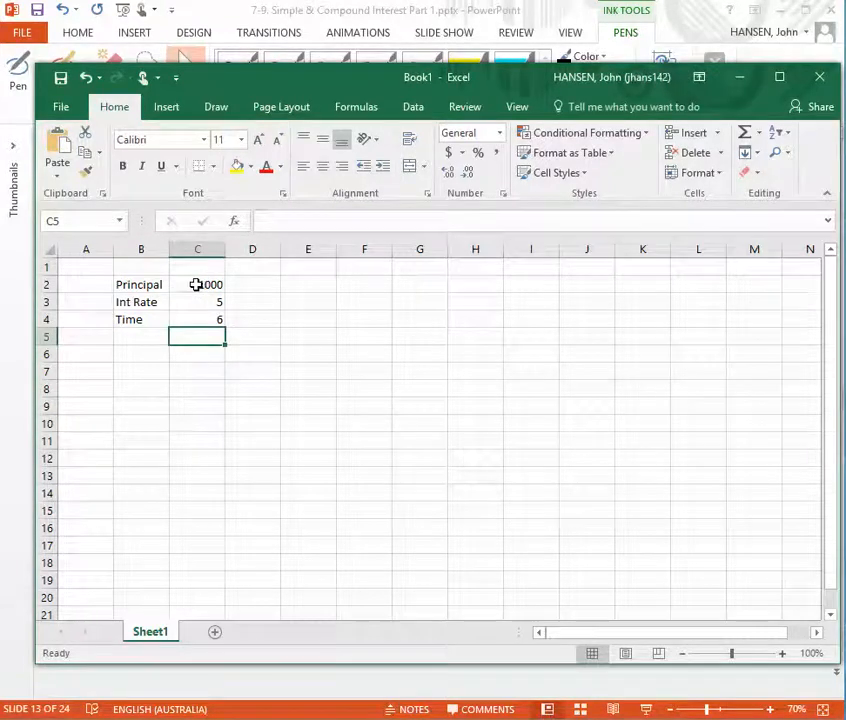
left_click(196, 285)
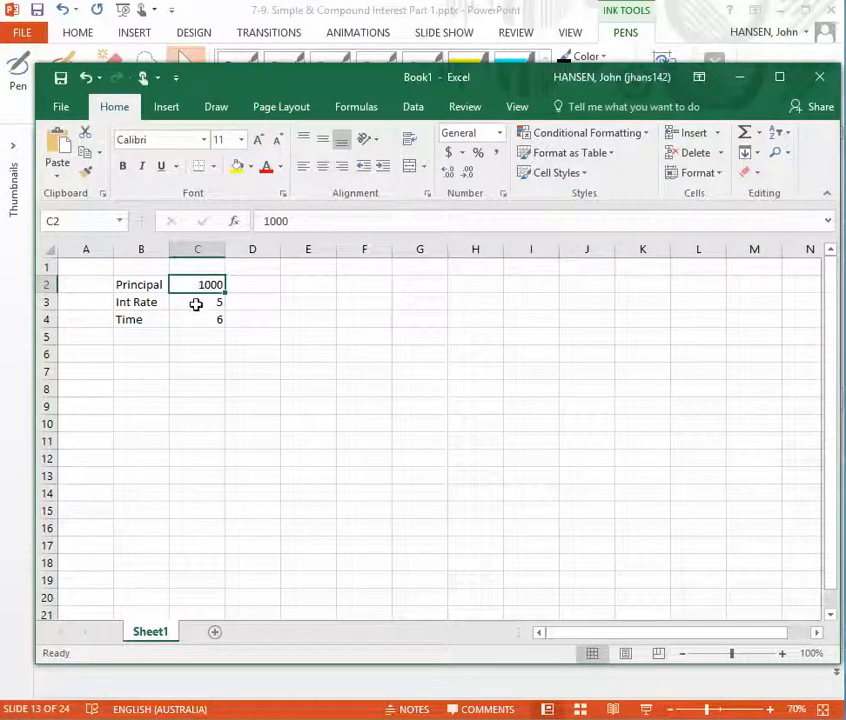
left_click(195, 304)
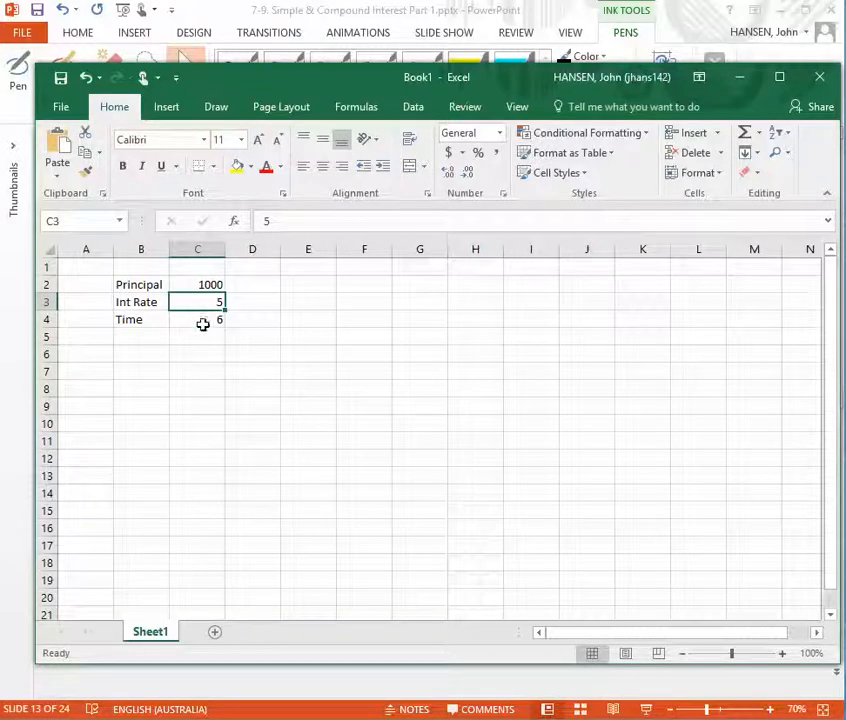
left_click(201, 319)
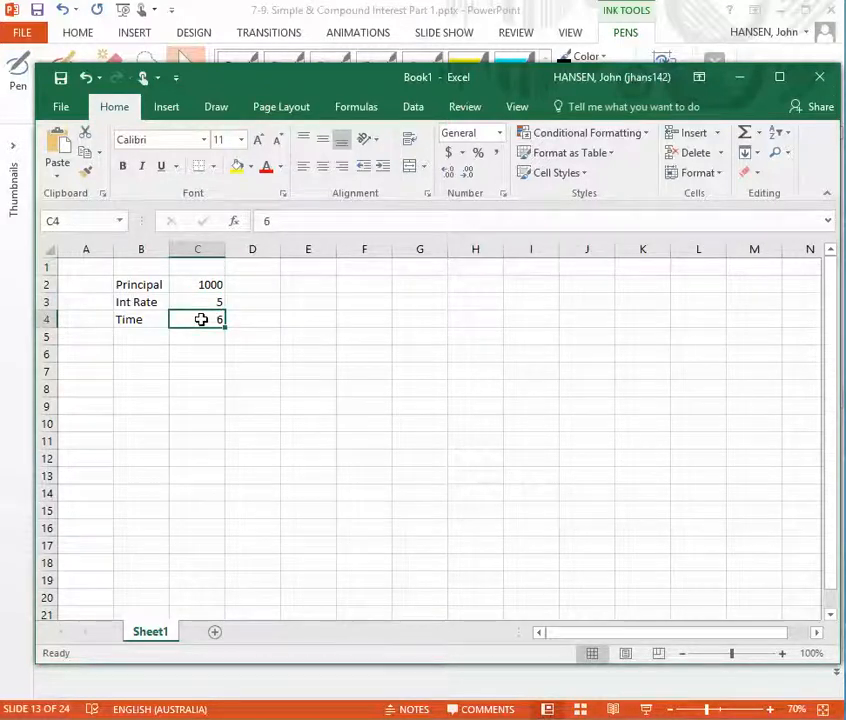
Switch to the PowerPoint slide and circle the Year, Principal, Interest and New value headings with a black pen, also marking year 1
left_click(19, 471)
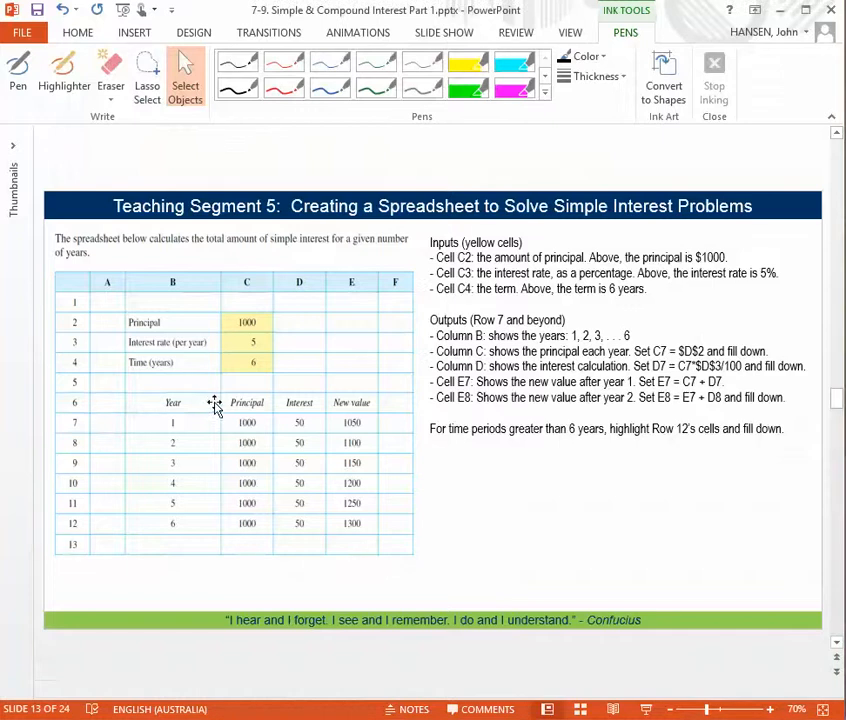
left_click(80, 402)
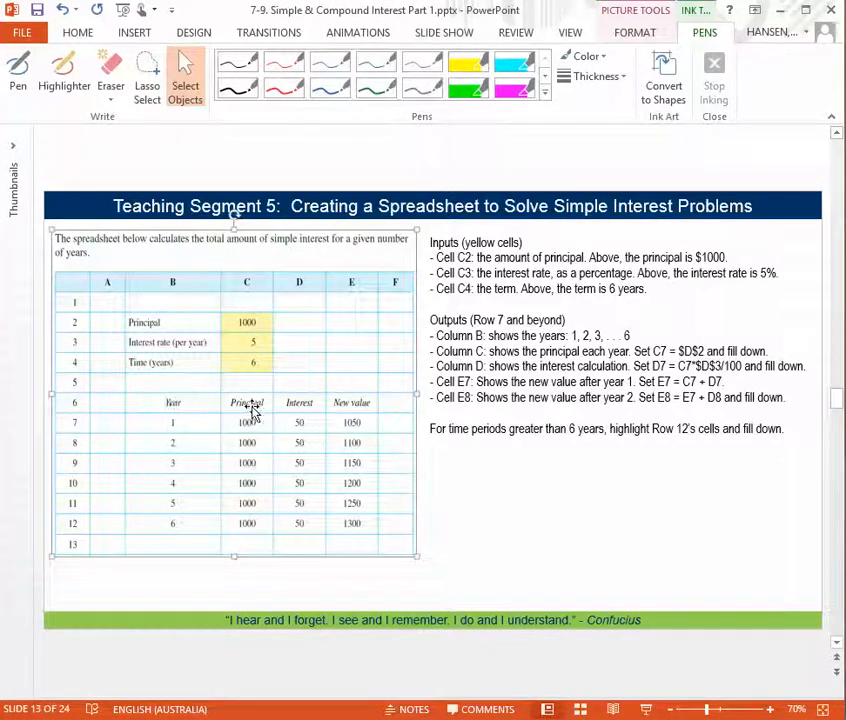
left_click(240, 88)
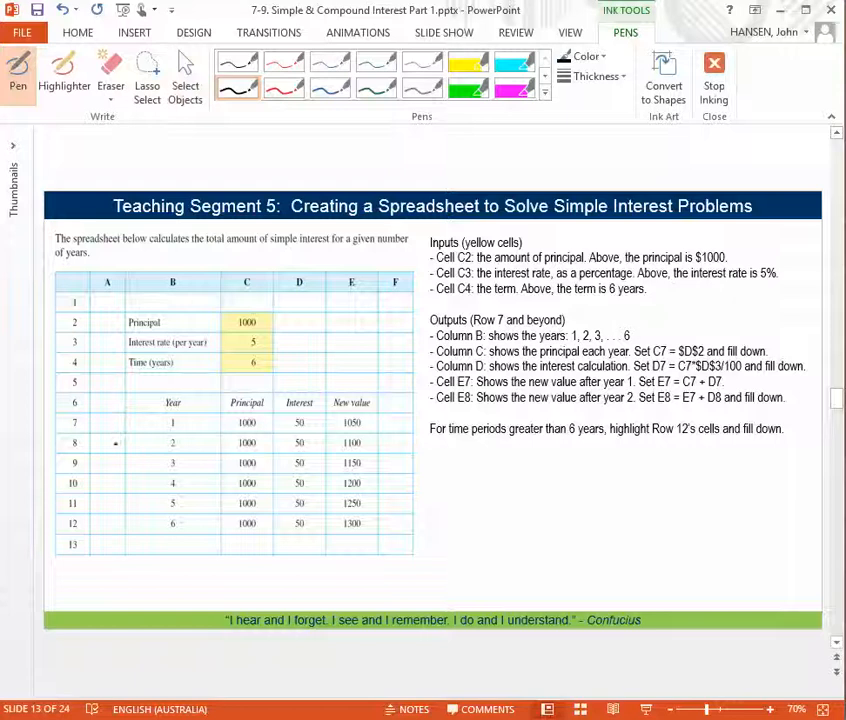
left_click_drag(155, 434, 191, 428)
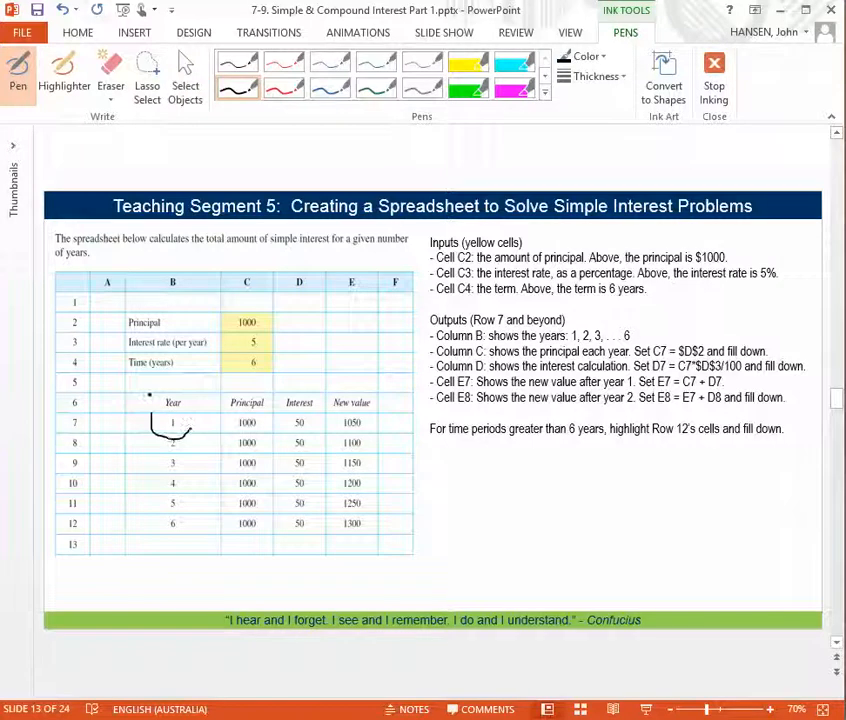
mouse_move(151, 396)
left_mouse_down()
mouse_move(188, 410)
mouse_move(151, 397)
left_mouse_up()
mouse_move(258, 393)
left_mouse_down()
mouse_move(231, 404)
mouse_move(246, 411)
mouse_move(264, 394)
mouse_move(320, 408)
mouse_move(285, 395)
mouse_move(340, 411)
mouse_move(322, 392)
left_mouse_up()
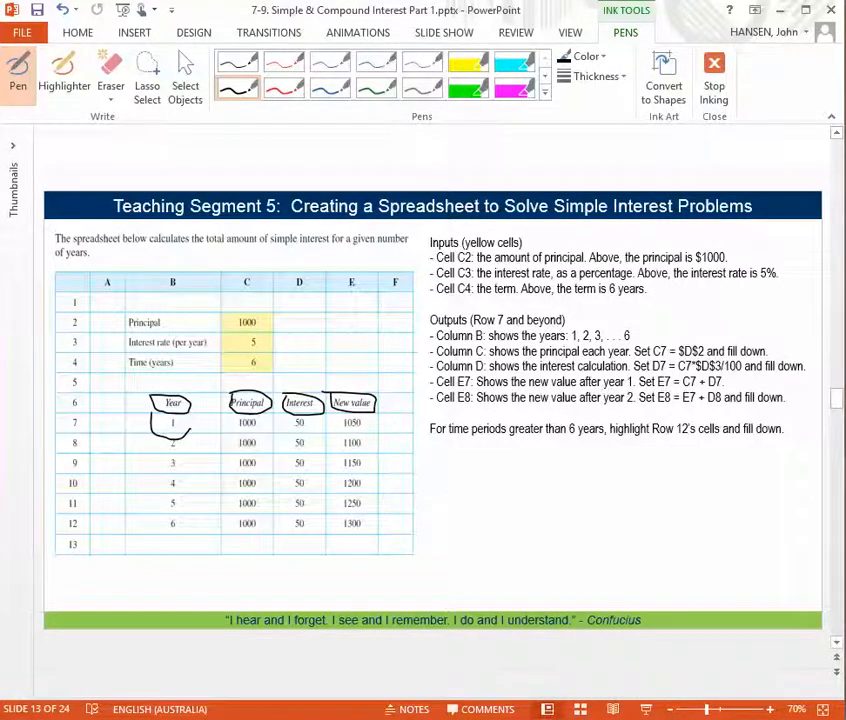
Switch back to Excel and enter the headings Year, Principal and Interest in cells B6, C6 and D6
key("alt+Tab")
left_click(143, 354)
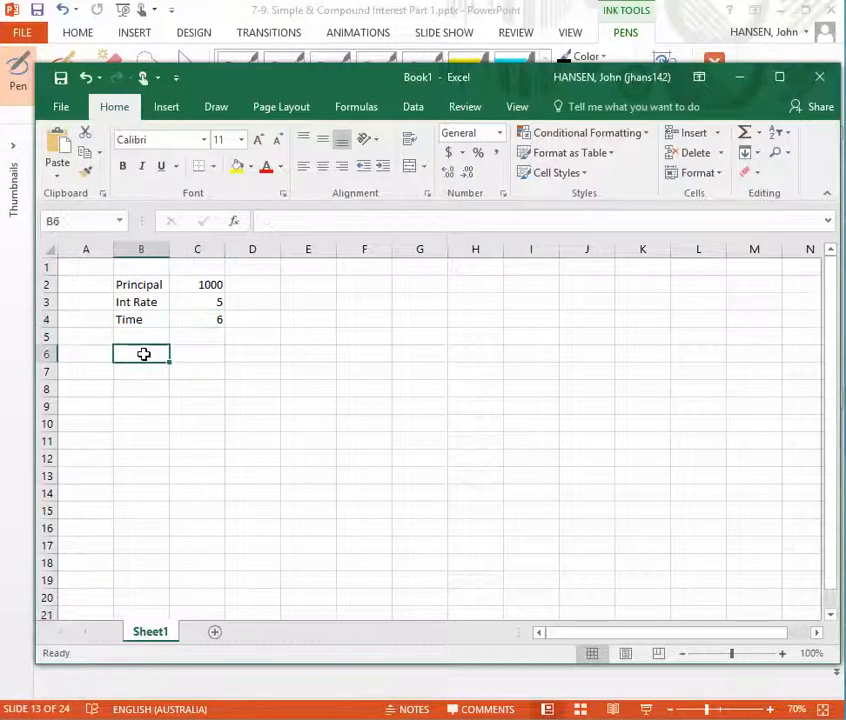
type("Year")
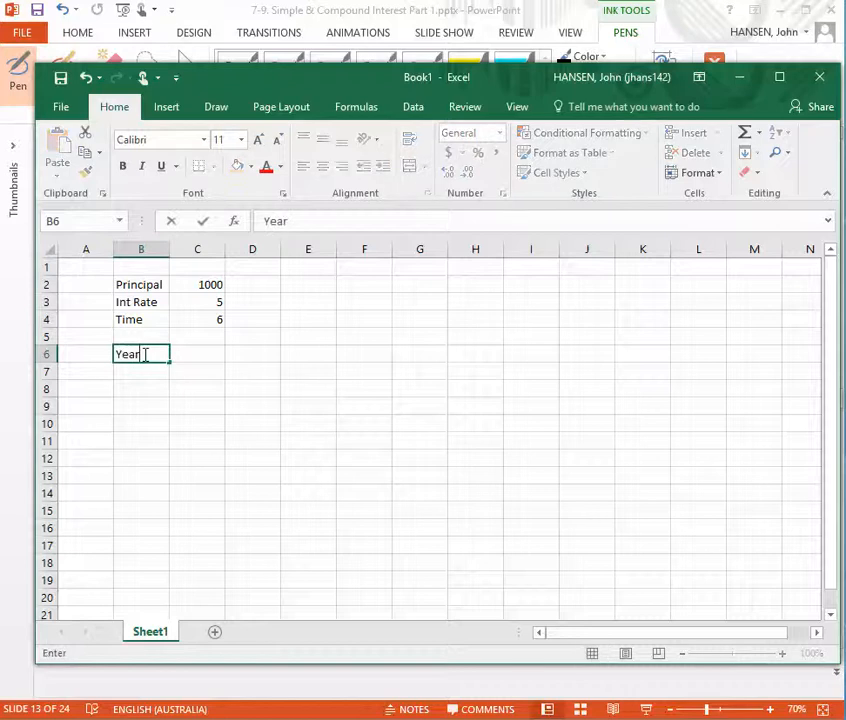
key("Tab")
type("P")
key("BackSpace")
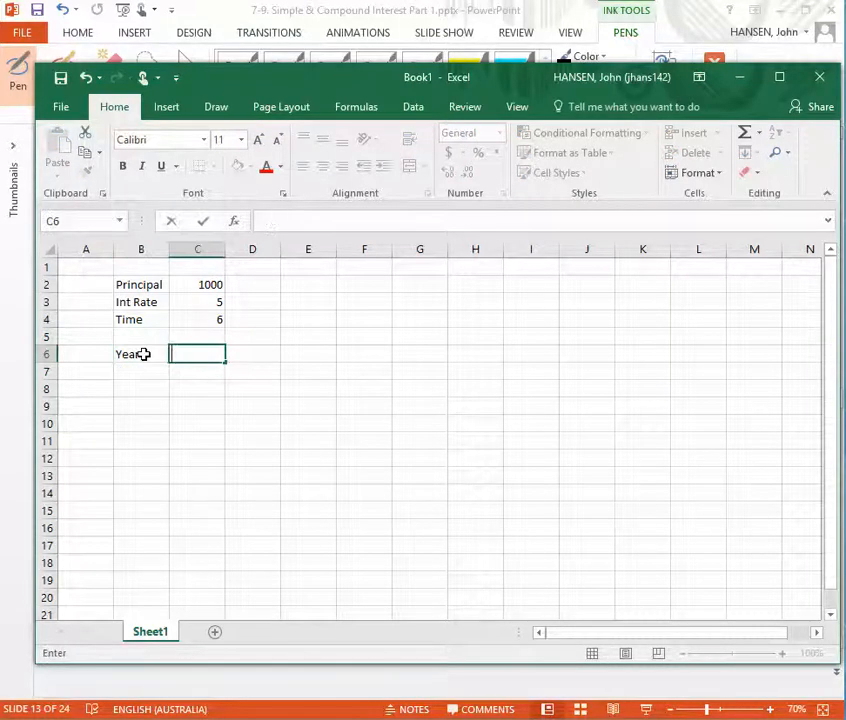
type("Principal")
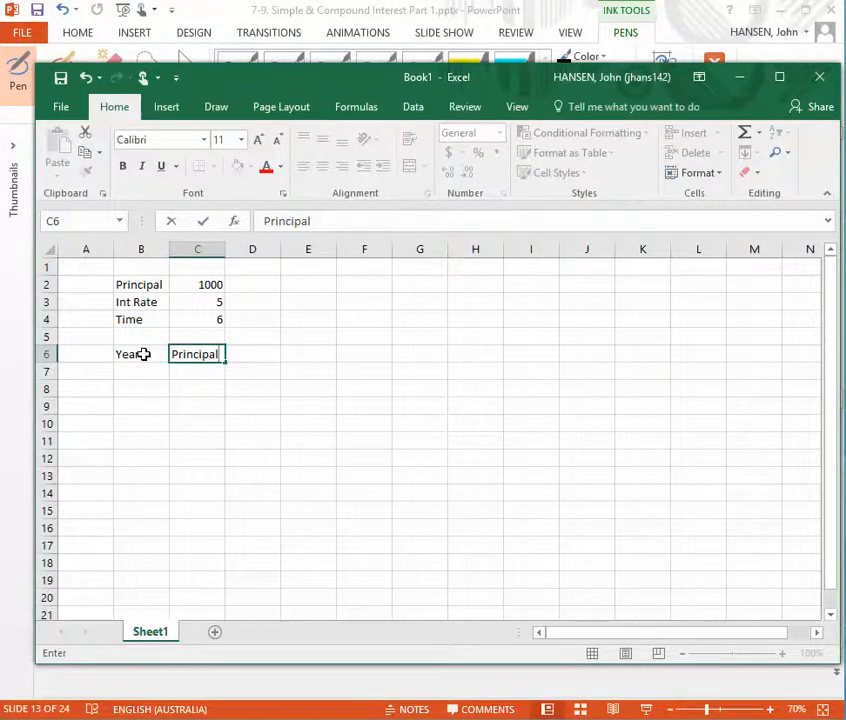
key("Tab")
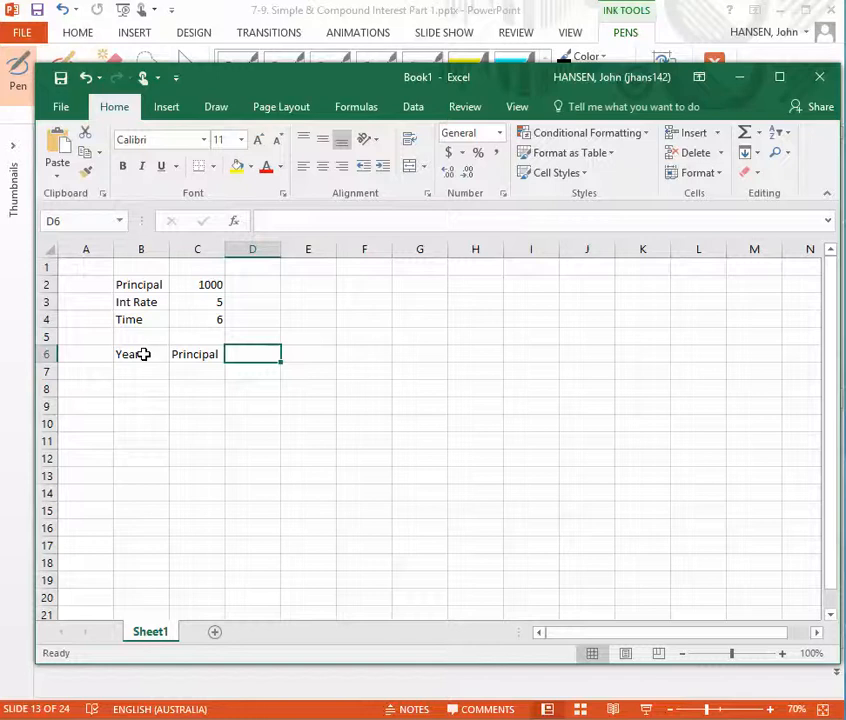
type("Interest")
key("Tab")
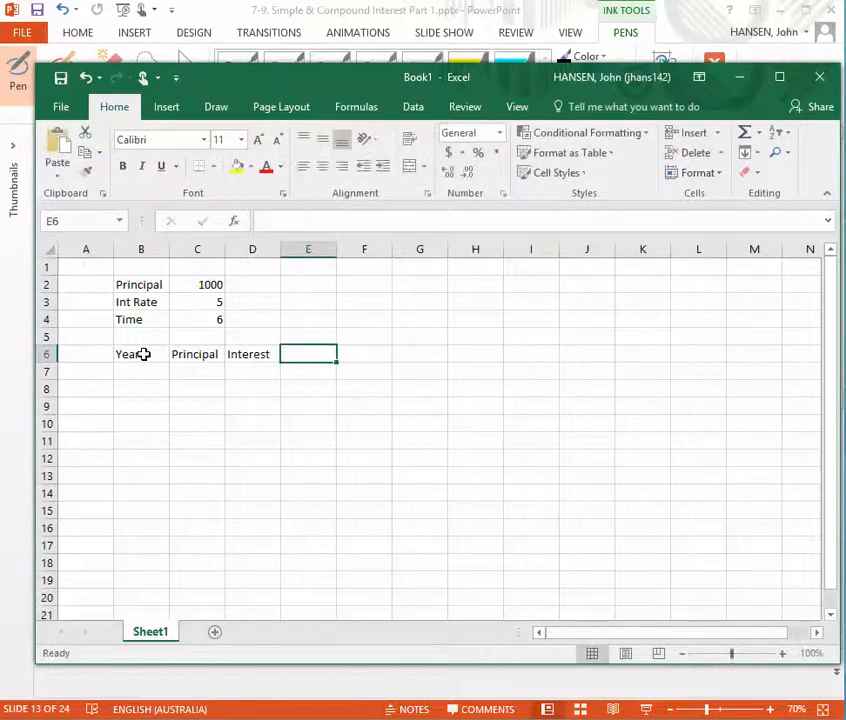
Enter the heading "New Value (Bal at end of yr)" in cell E6
type("New Val")
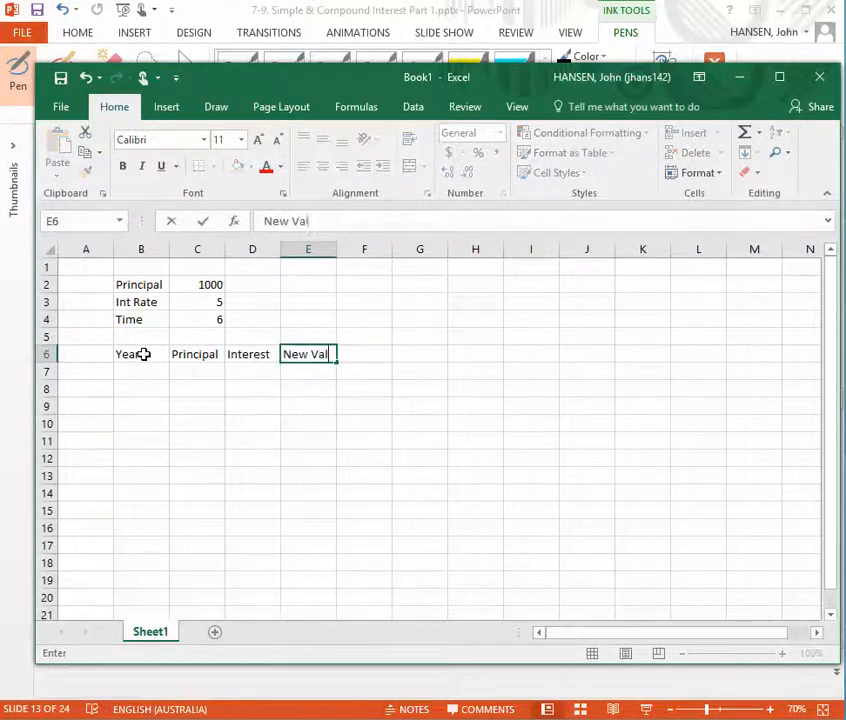
type("ue (Ba")
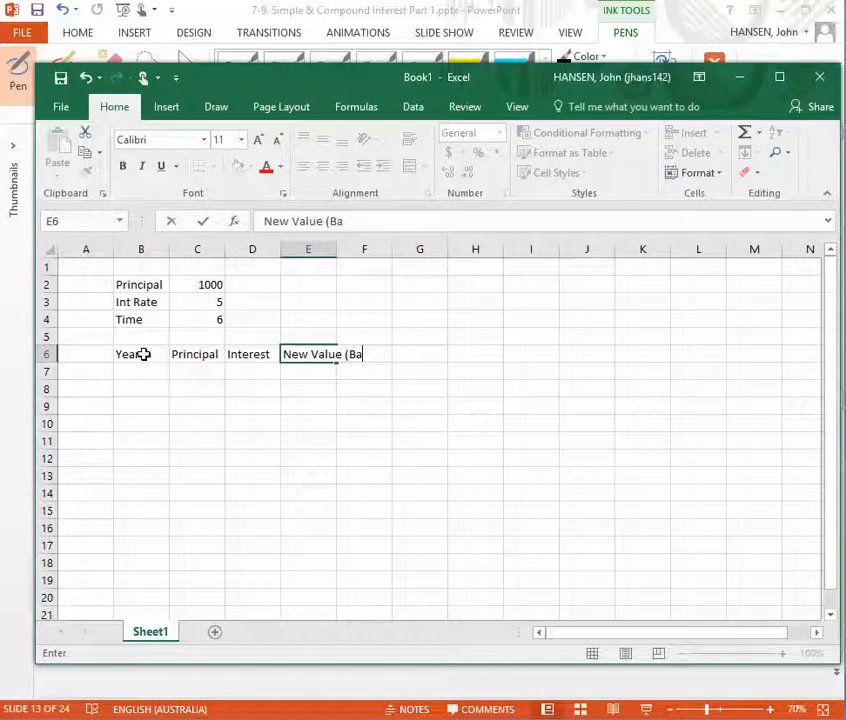
type("l at end of")
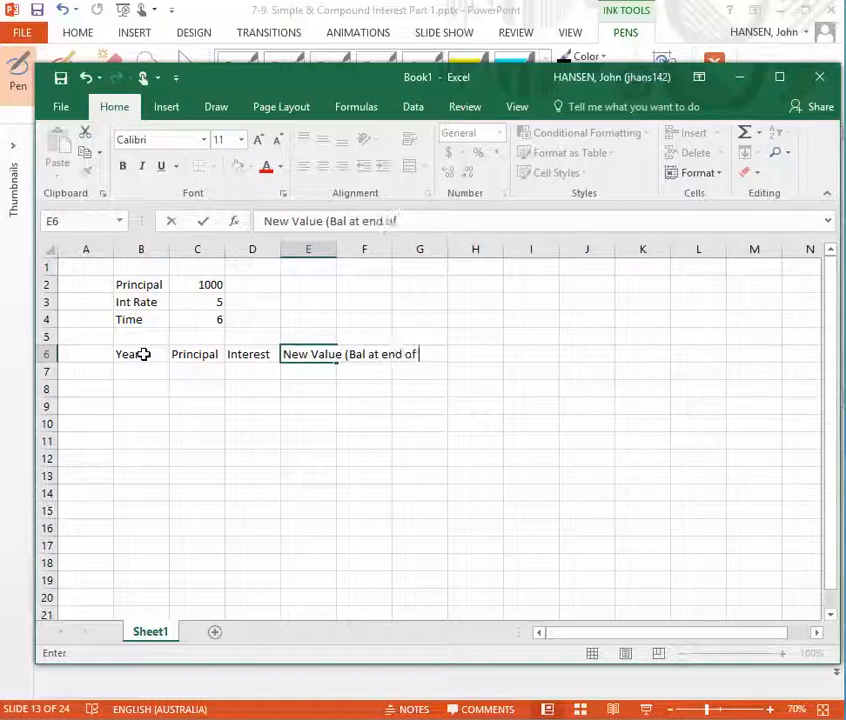
type(" yr)")
key("Return")
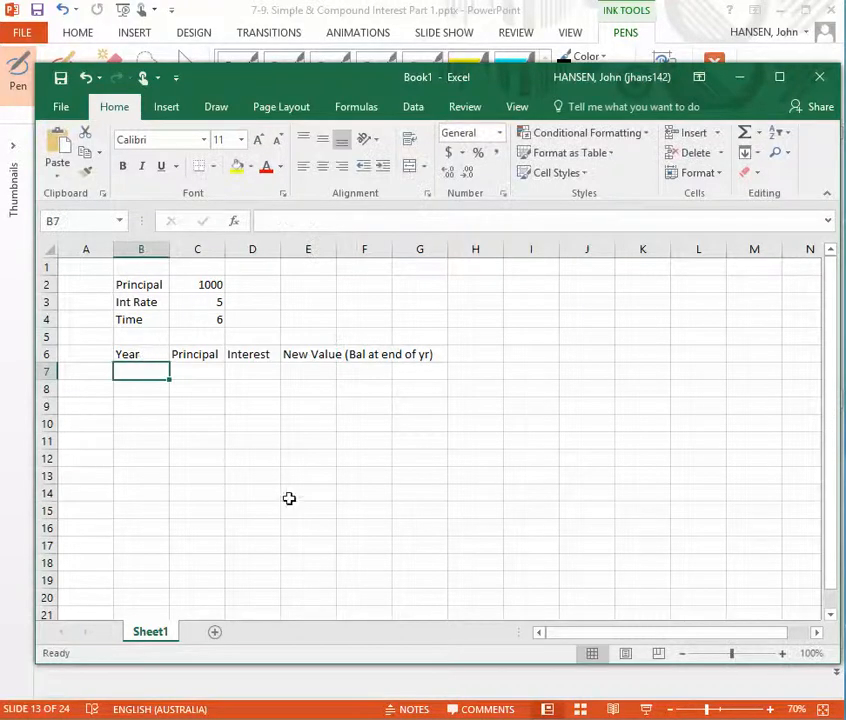
Switch to the PowerPoint slide, draw a black downward arrow beside years 1 to 6, and return to Excel
left_click(100, 681)
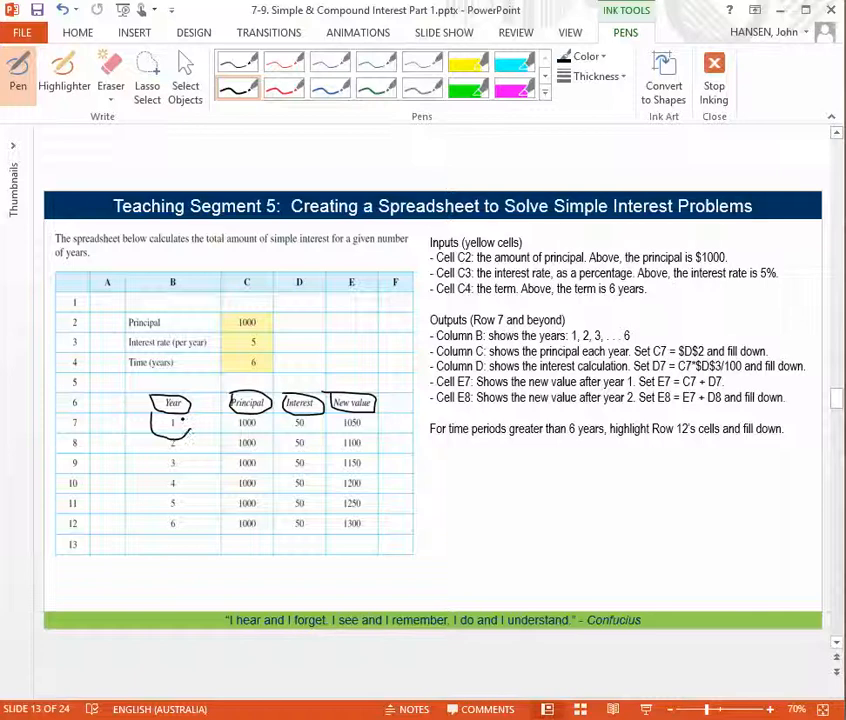
left_click_drag(147, 441, 148, 535)
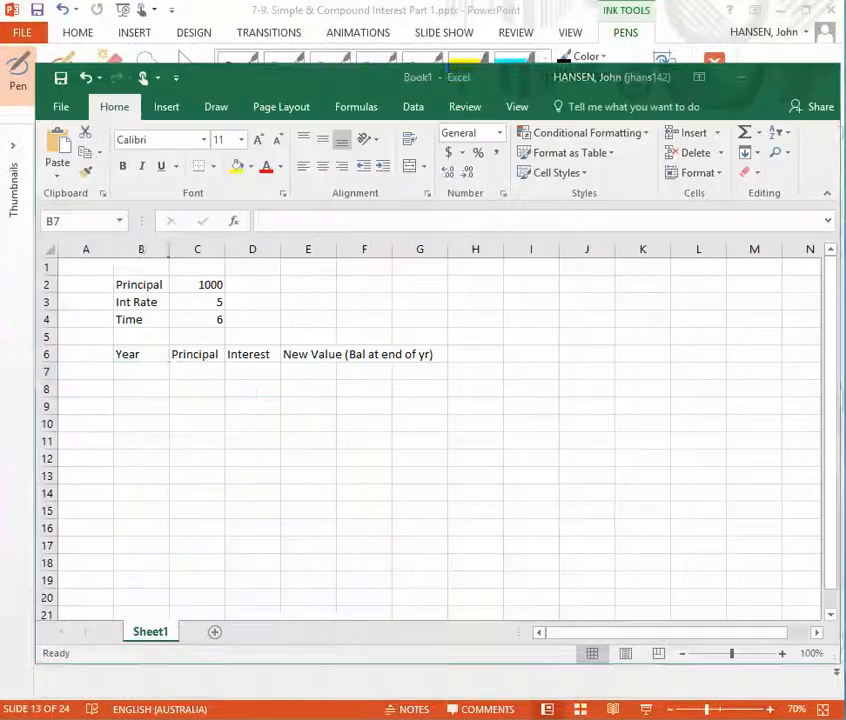
key("alt+Tab")
Enter 1 and 2 in cells B7 and B8 and fill the year series down to 6 in cell B12
type("1")
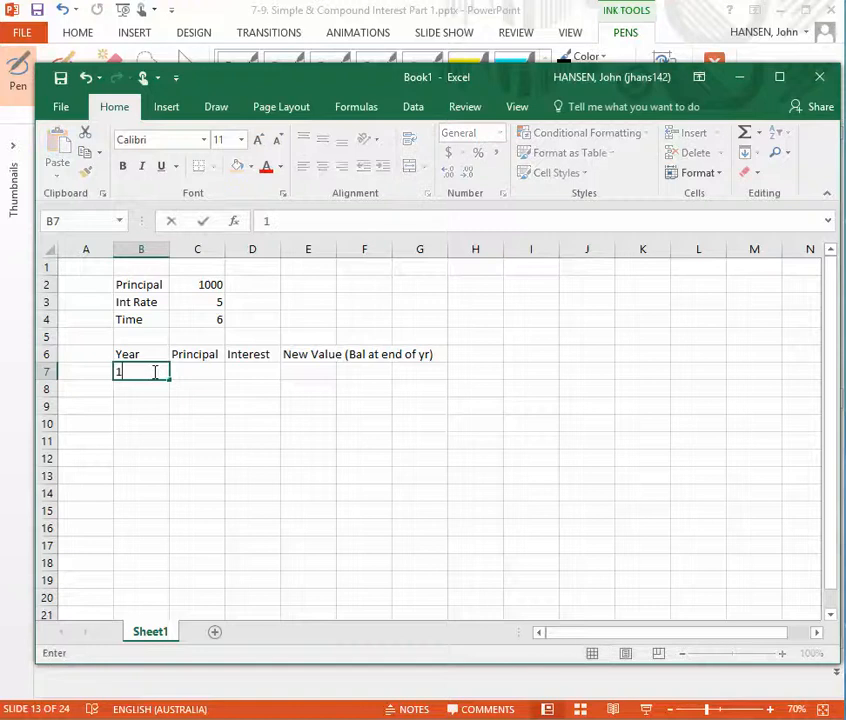
key("Return")
type("2")
key("Return")
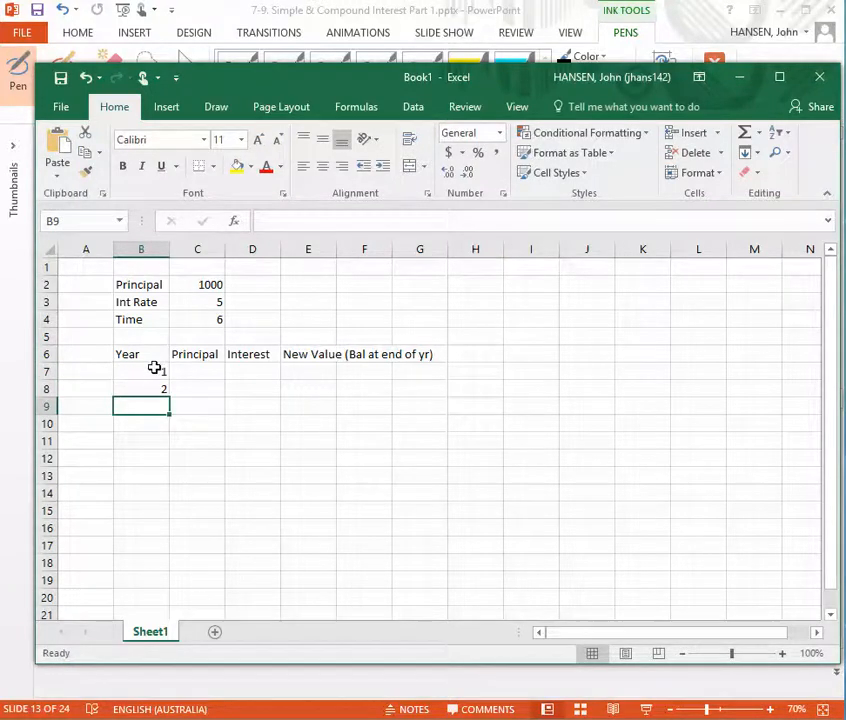
left_click_drag(151, 366, 149, 391)
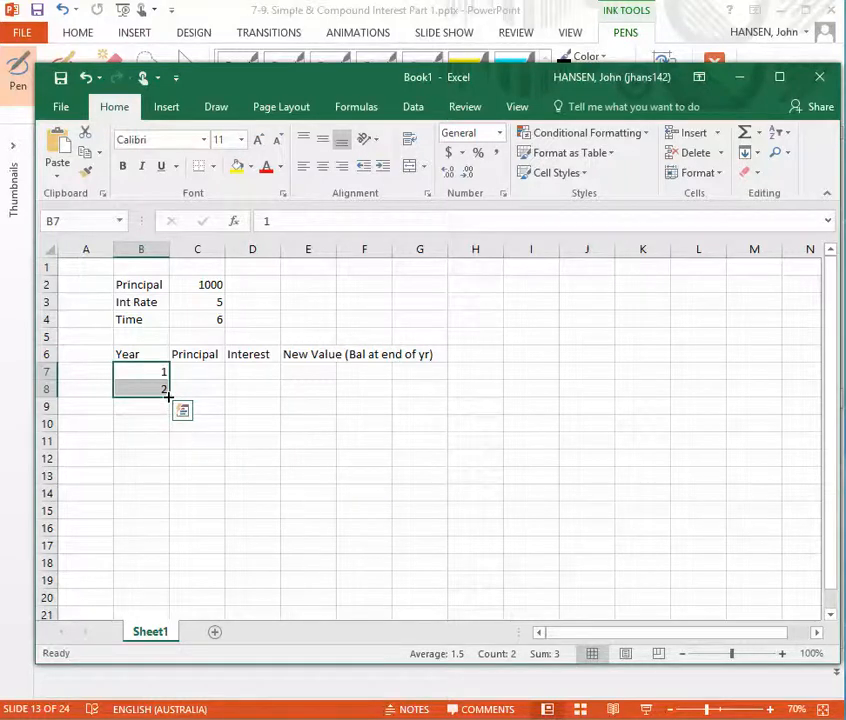
left_click(147, 372)
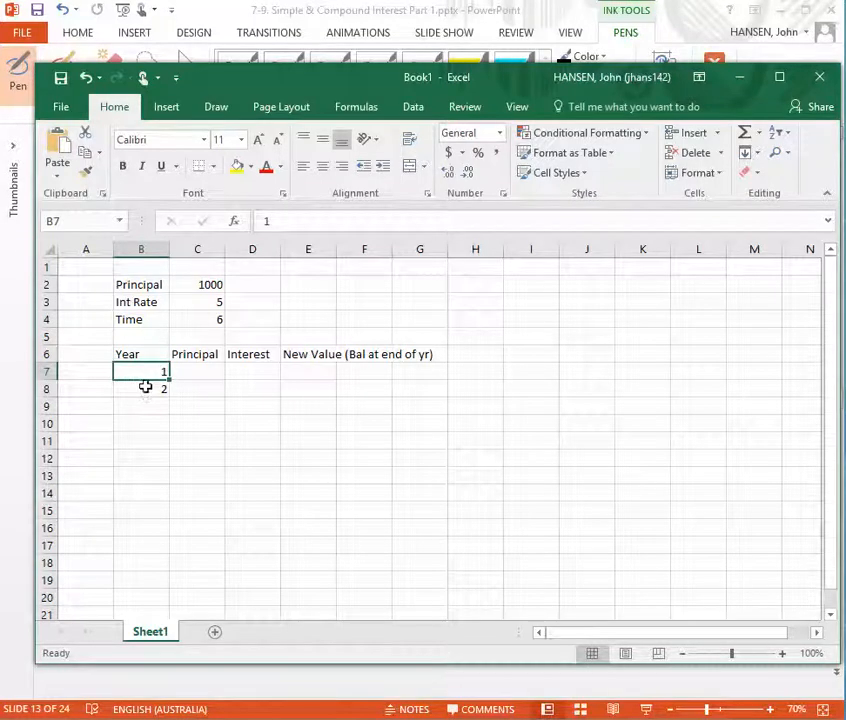
left_click_drag(145, 379, 145, 392)
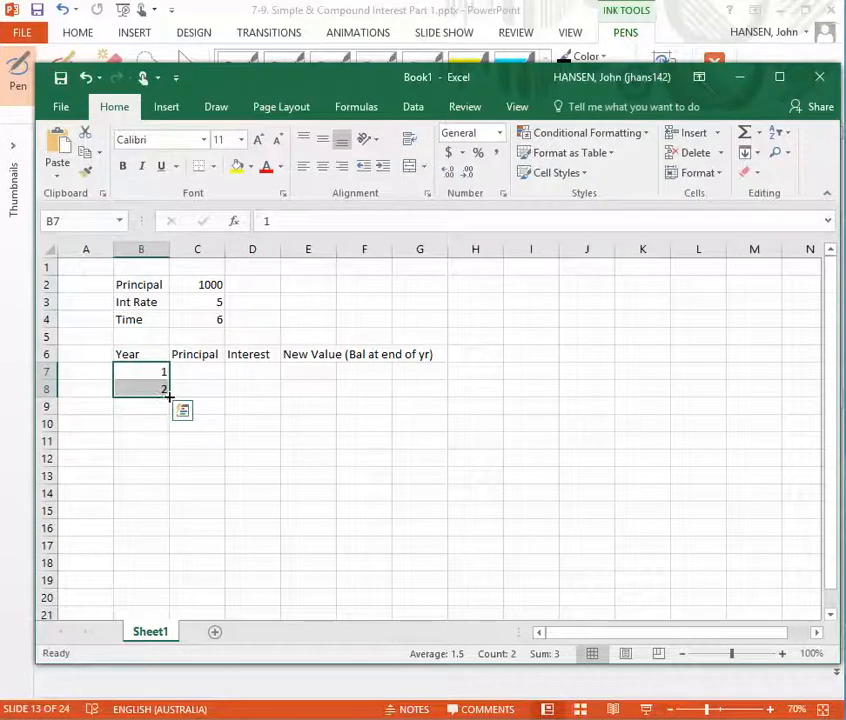
left_click_drag(169, 396, 168, 466)
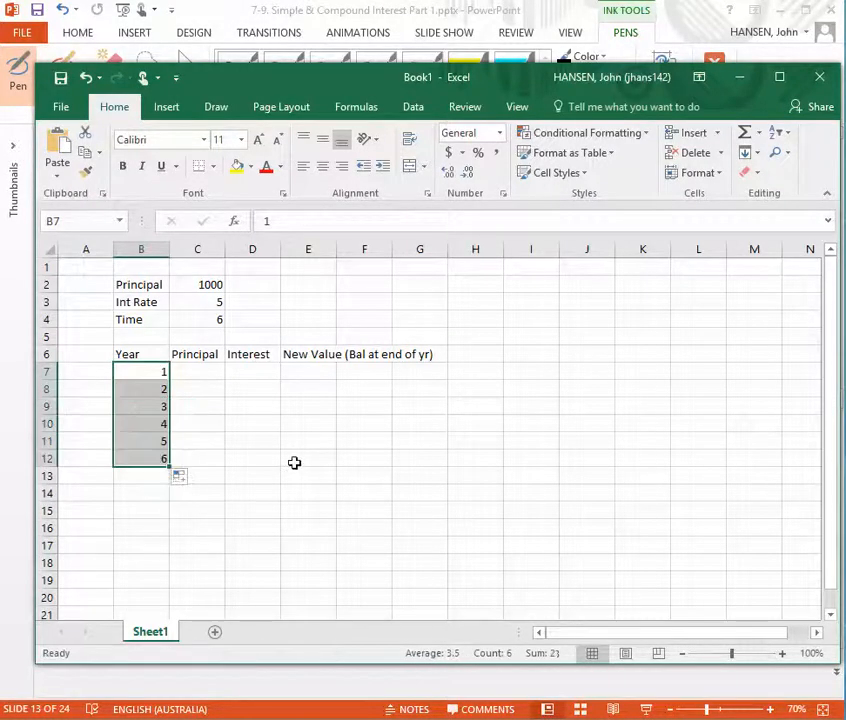
Check the PowerPoint slide, return to Excel and enter the absolute reference =$C$2 in cell C7
left_click(212, 373)
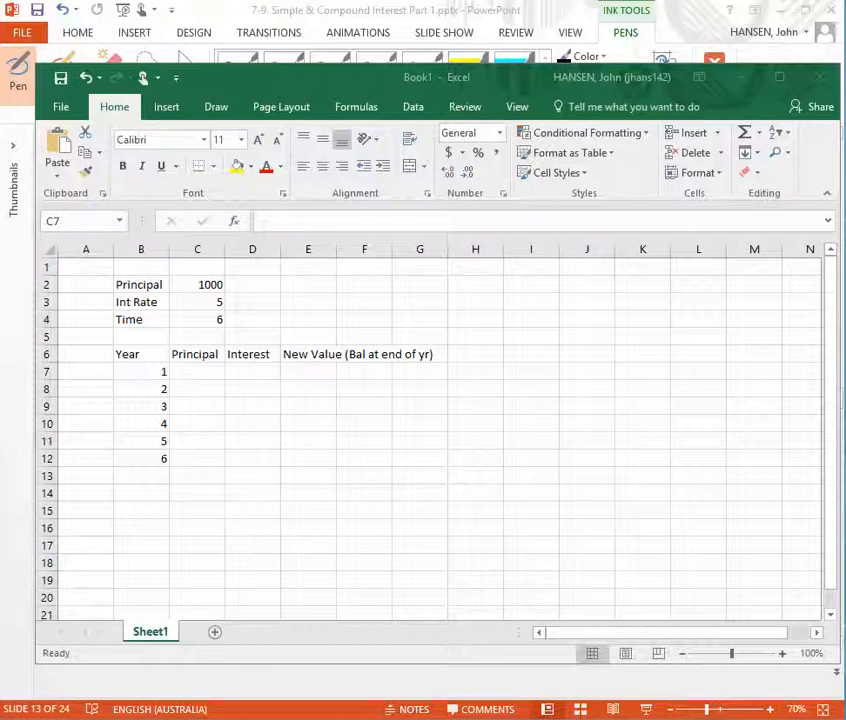
left_click(22, 541)
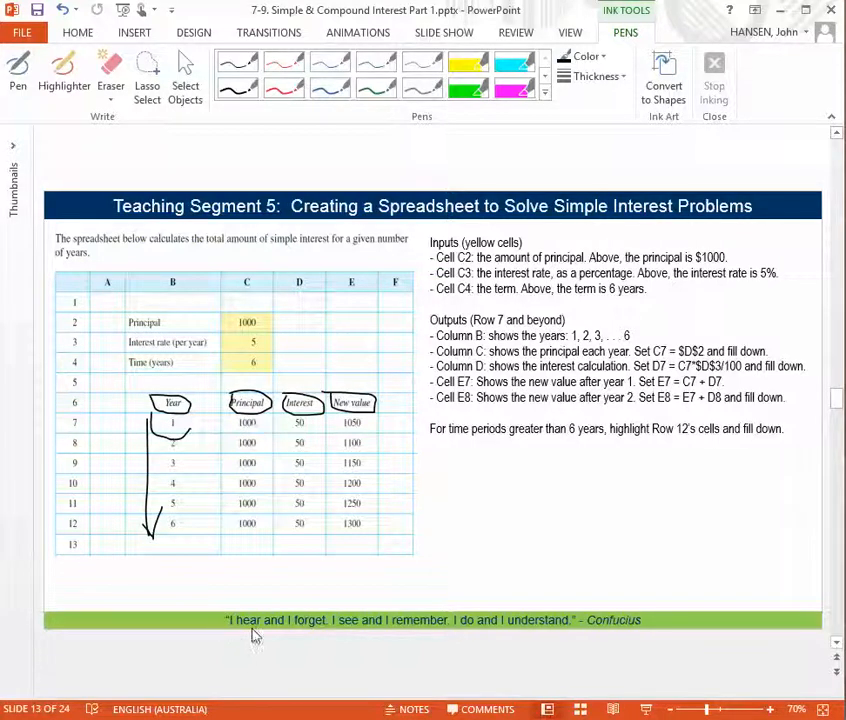
key("alt+Tab")
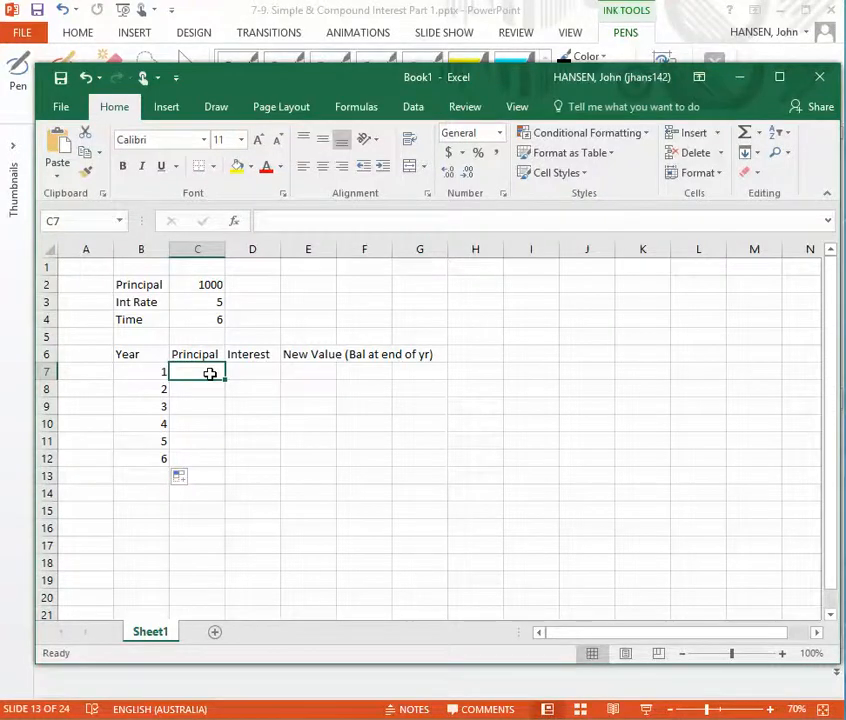
type("=")
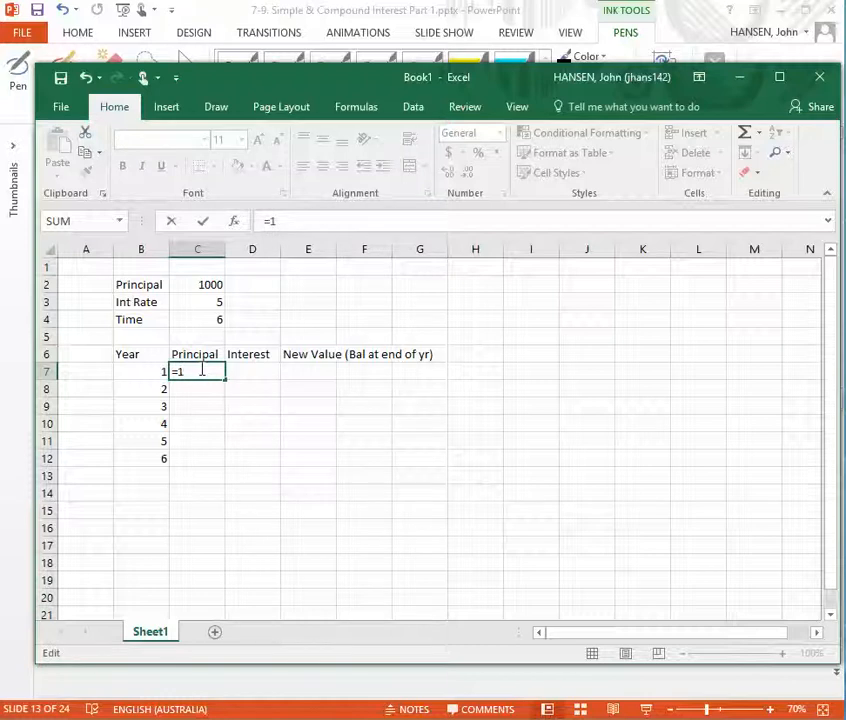
left_click(187, 284)
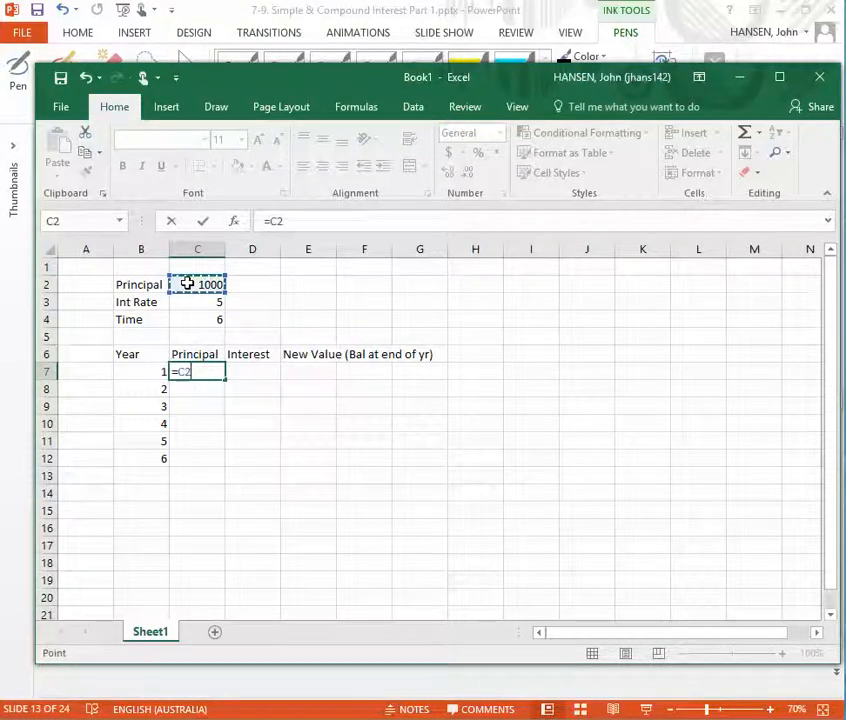
left_click(178, 371)
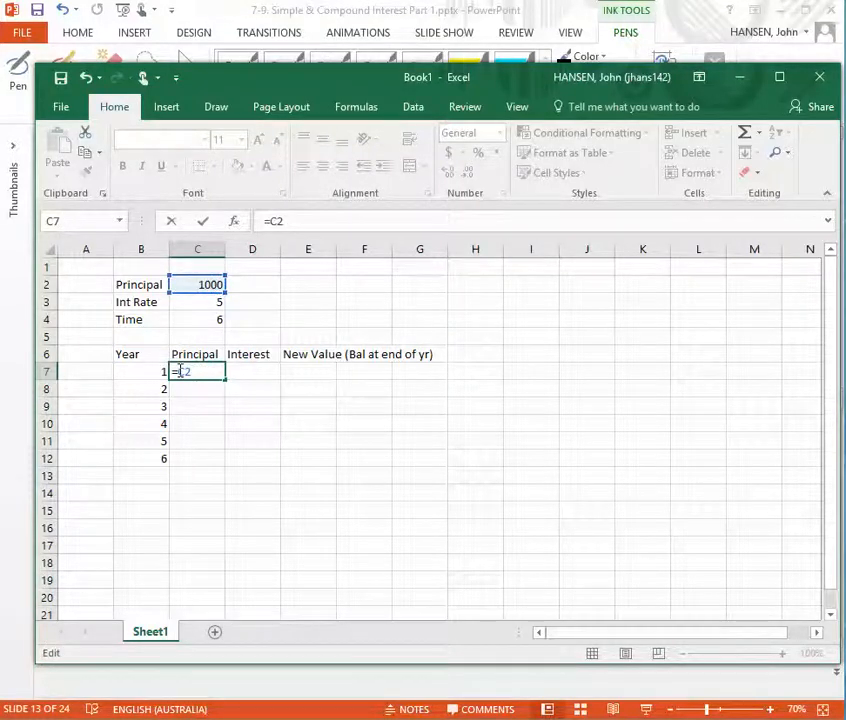
type("$")
key("Right")
type("$")
key("Return")
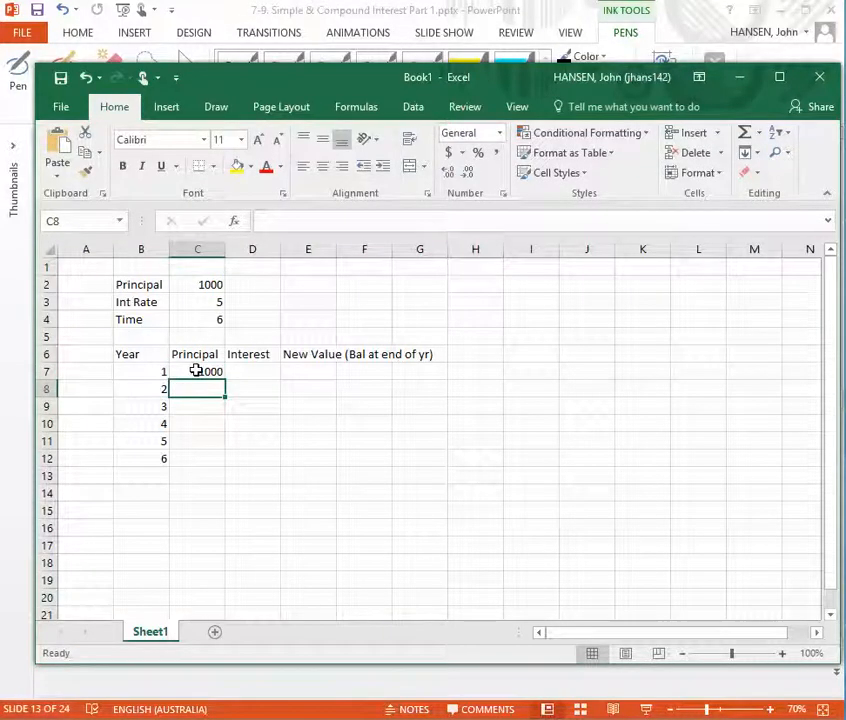
Highlight the formula in cell C7 to review its absolute reference, and cancel the edit
left_click(196, 371)
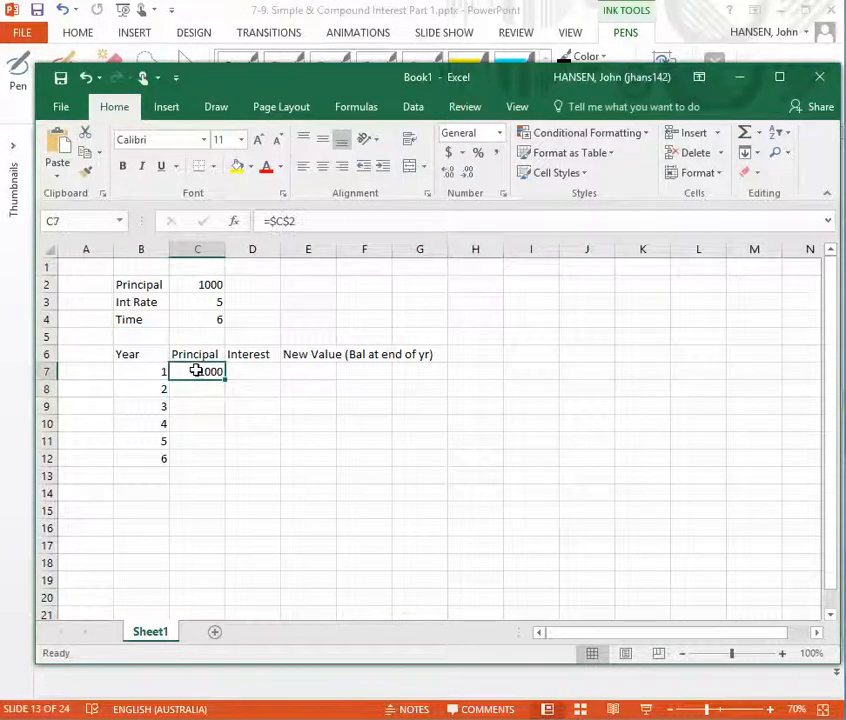
left_click(312, 220)
left_click_drag(312, 220, 260, 220)
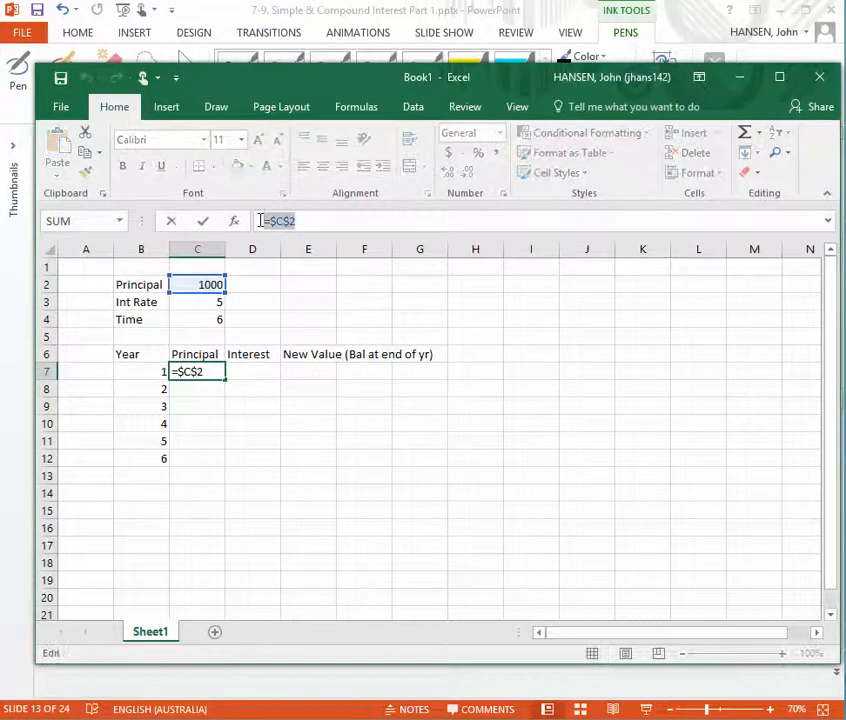
left_click(207, 389)
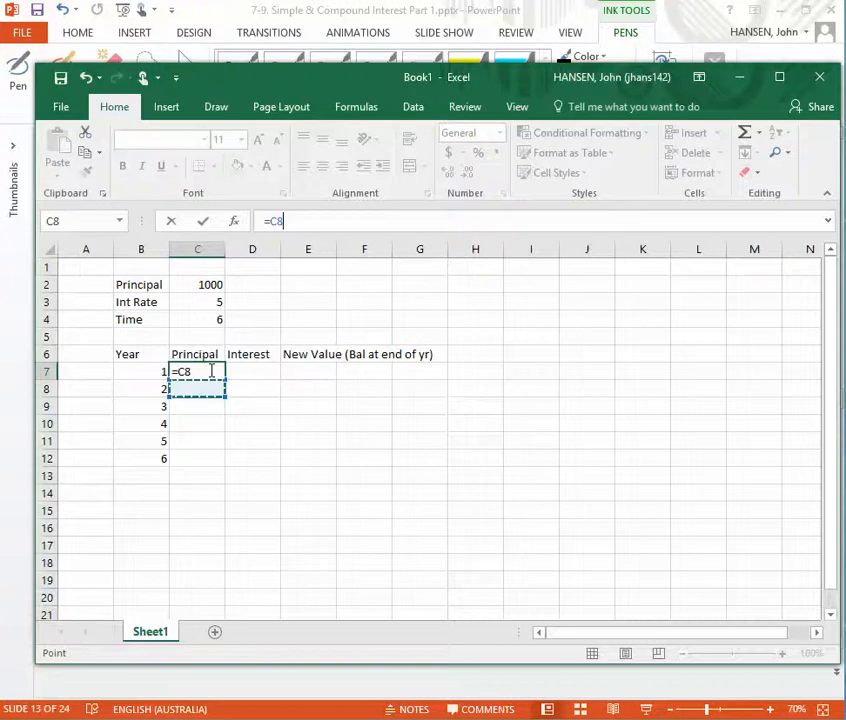
key("Escape")
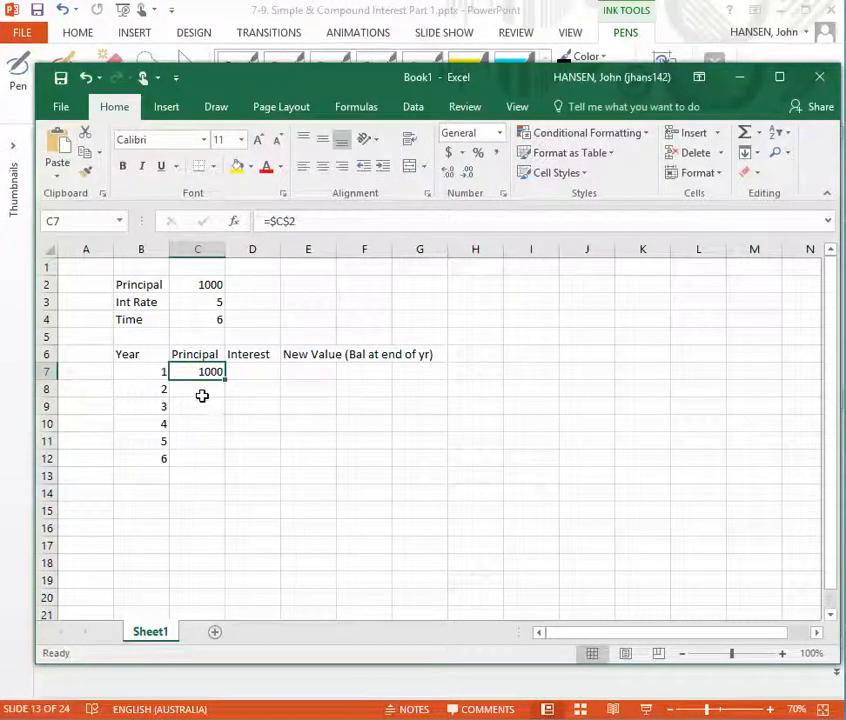
Fill the principal formula from cell C7 down to C12
left_click(212, 391)
left_click(198, 369)
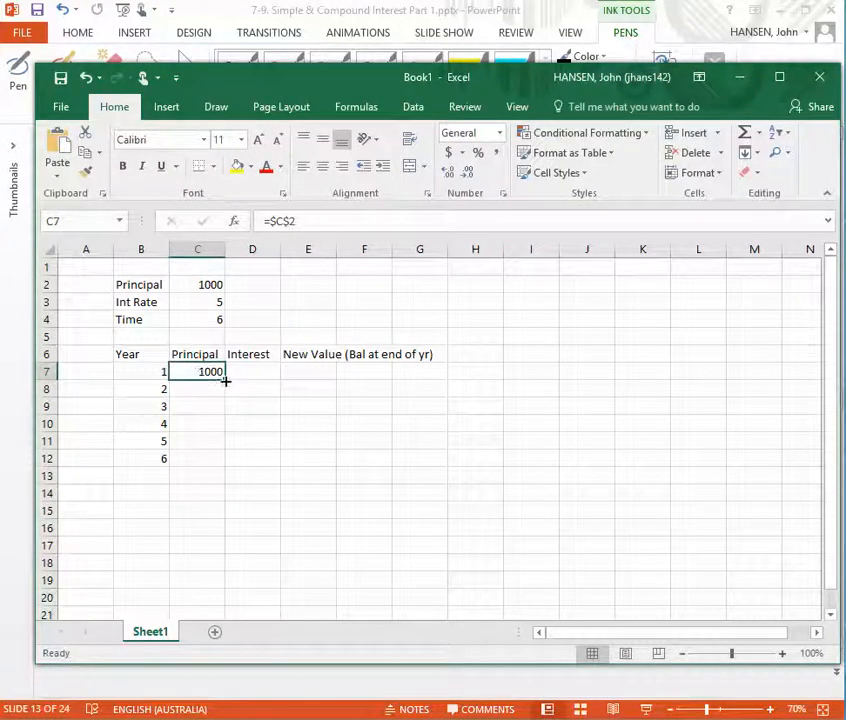
left_click_drag(225, 380, 221, 463)
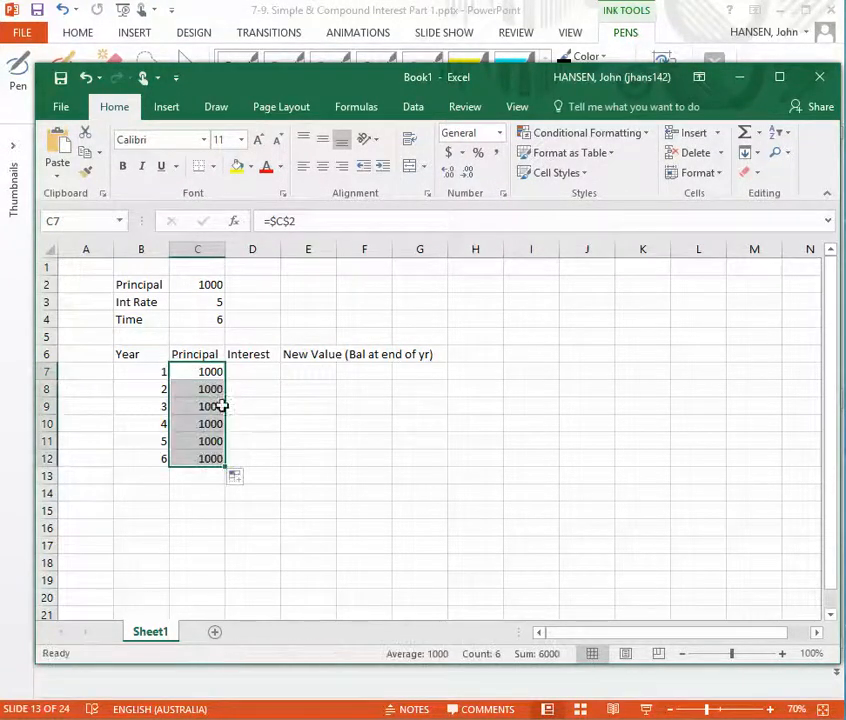
Examine the filled principal formulas in cells C8 to C12 and the original in C7
left_click(204, 389)
left_click(292, 220)
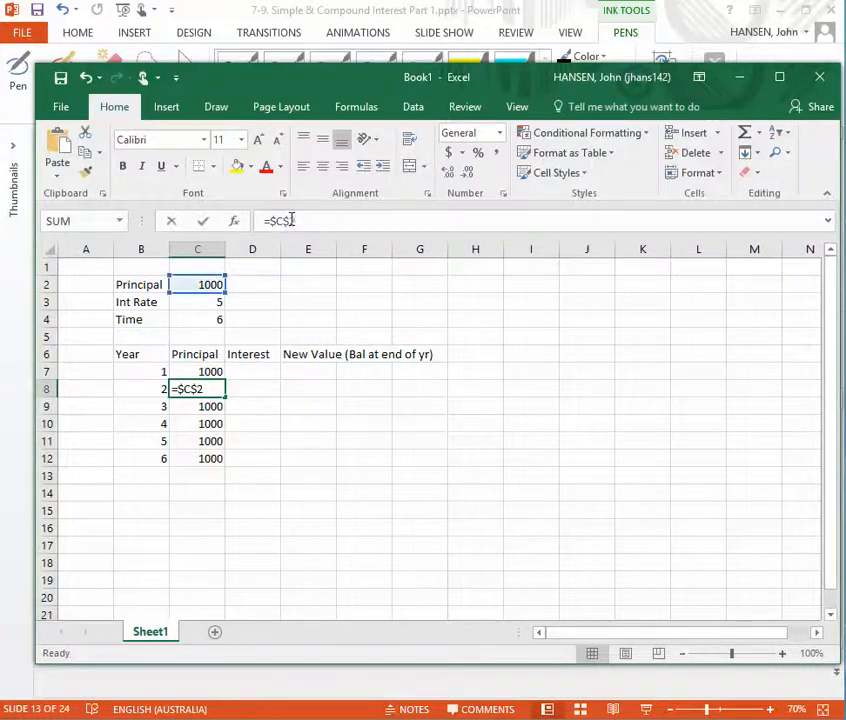
left_click(213, 406)
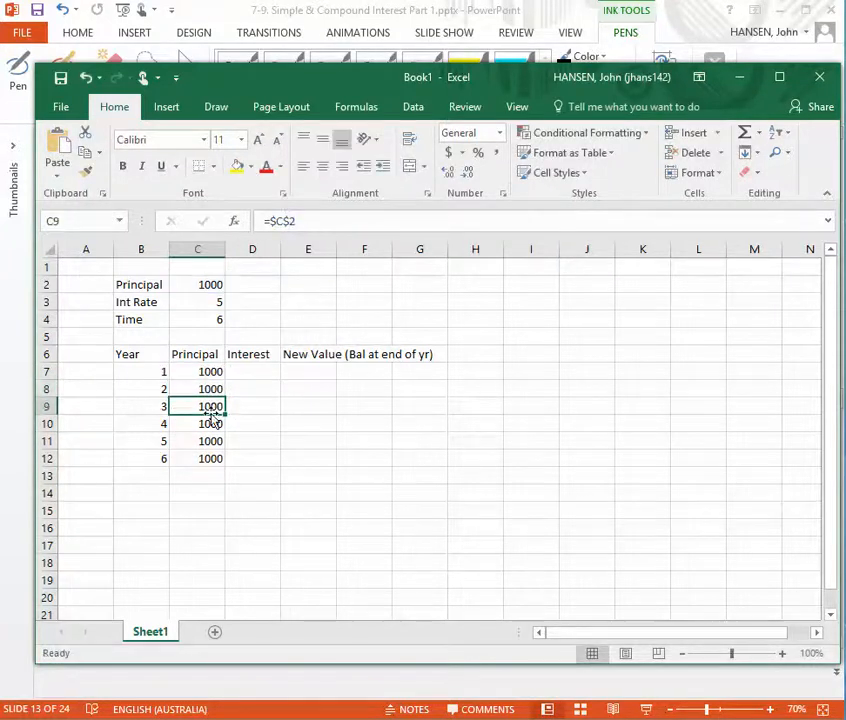
left_click(300, 221)
left_click(196, 425)
left_click(209, 441)
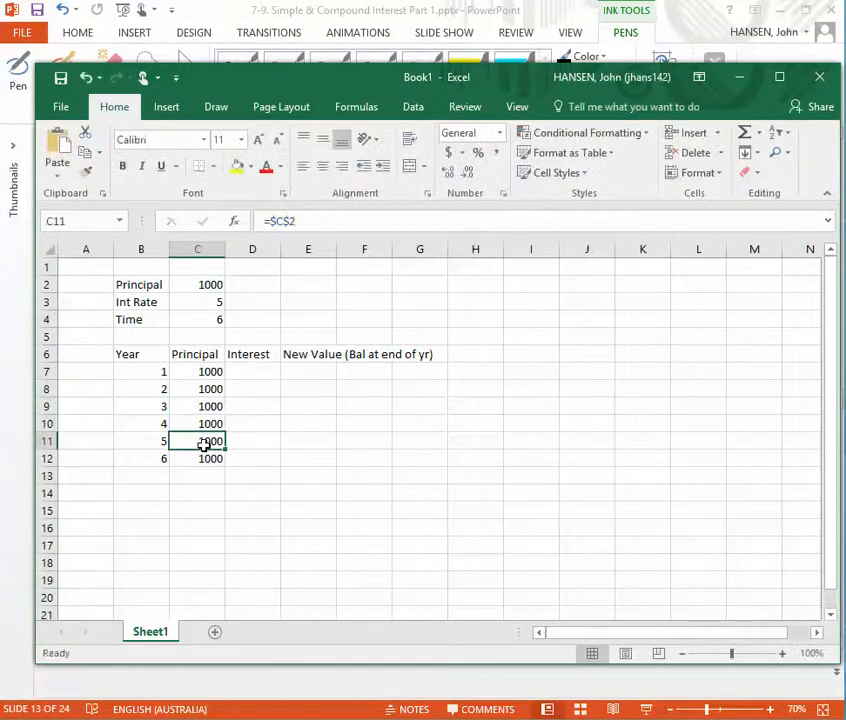
left_click(204, 458)
left_click(209, 371)
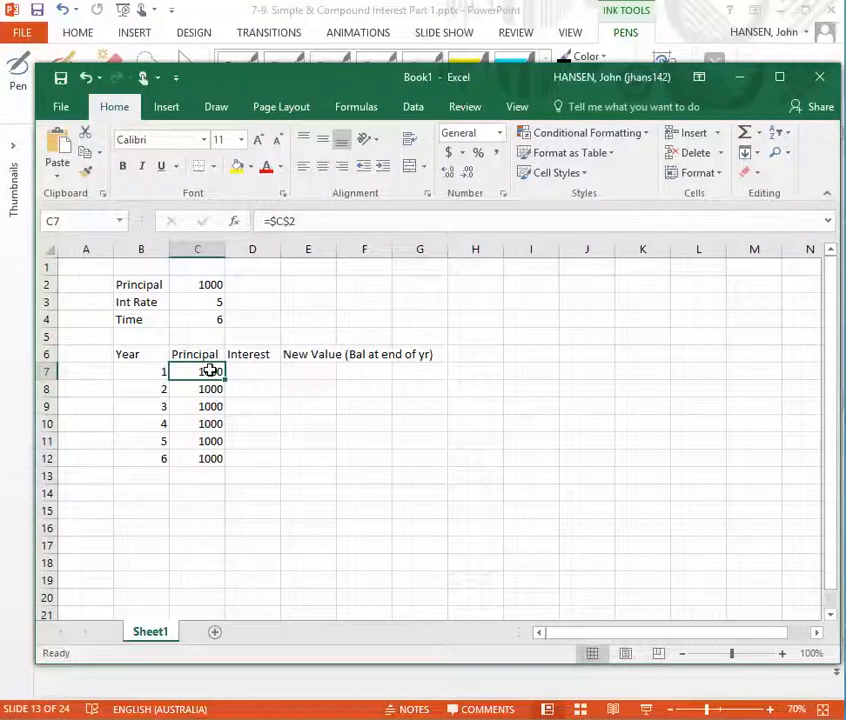
Begin the year 1 interest formula in cell D7 as =C7*C3, multiplying the principal by the interest rate
left_click(244, 370)
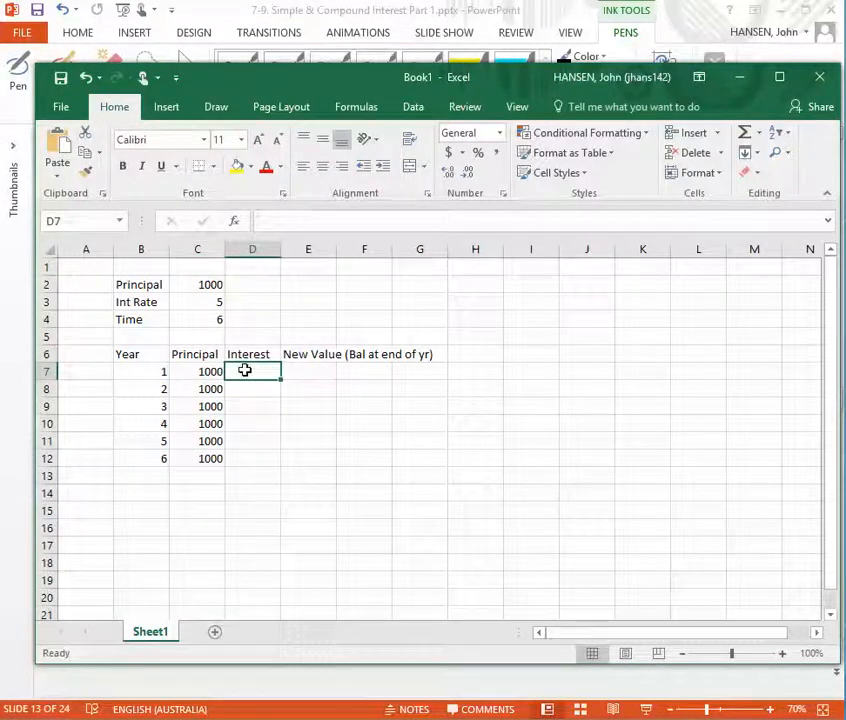
type("=")
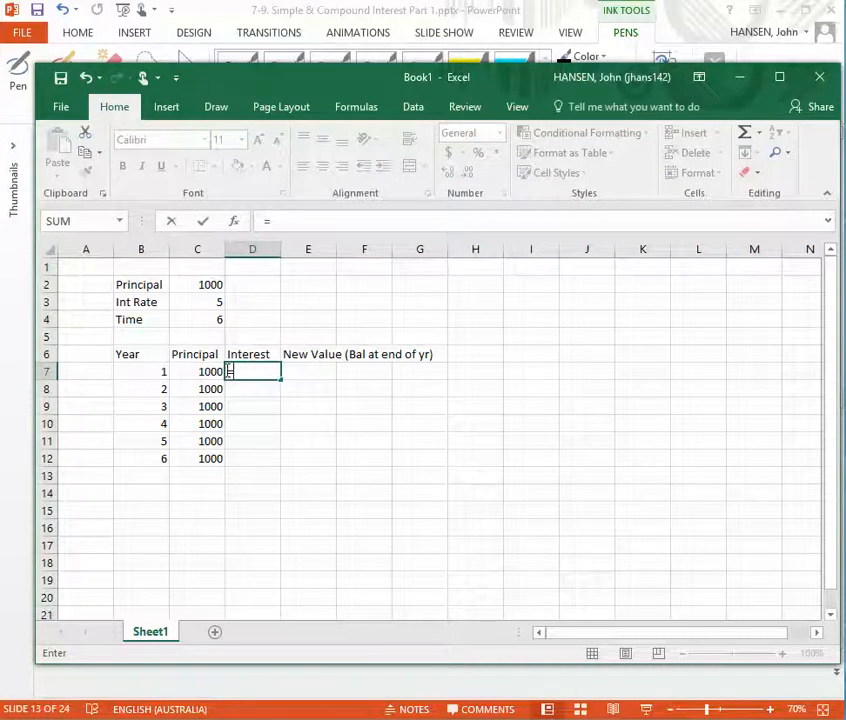
left_click(205, 371)
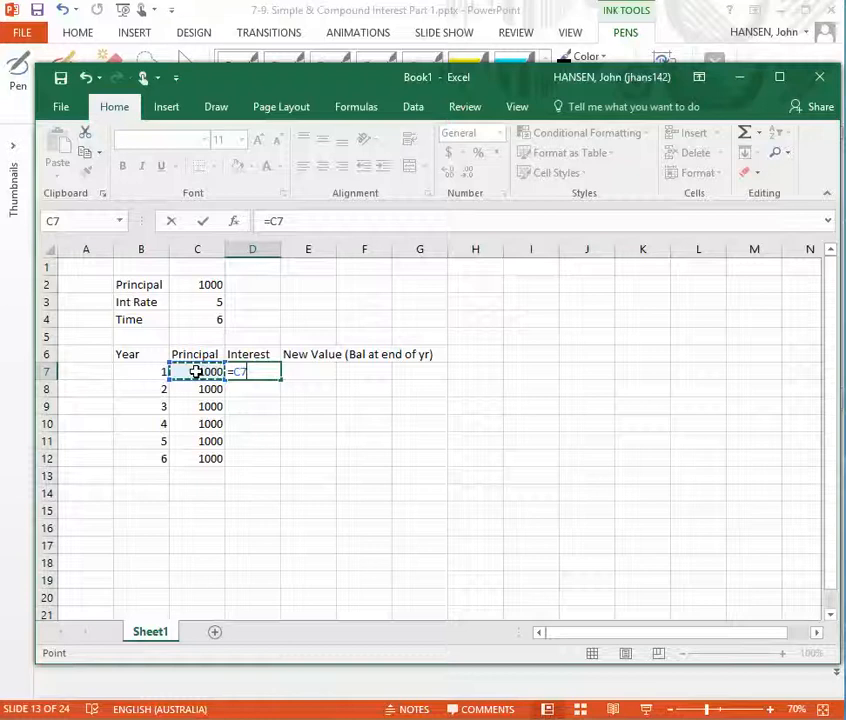
type("*")
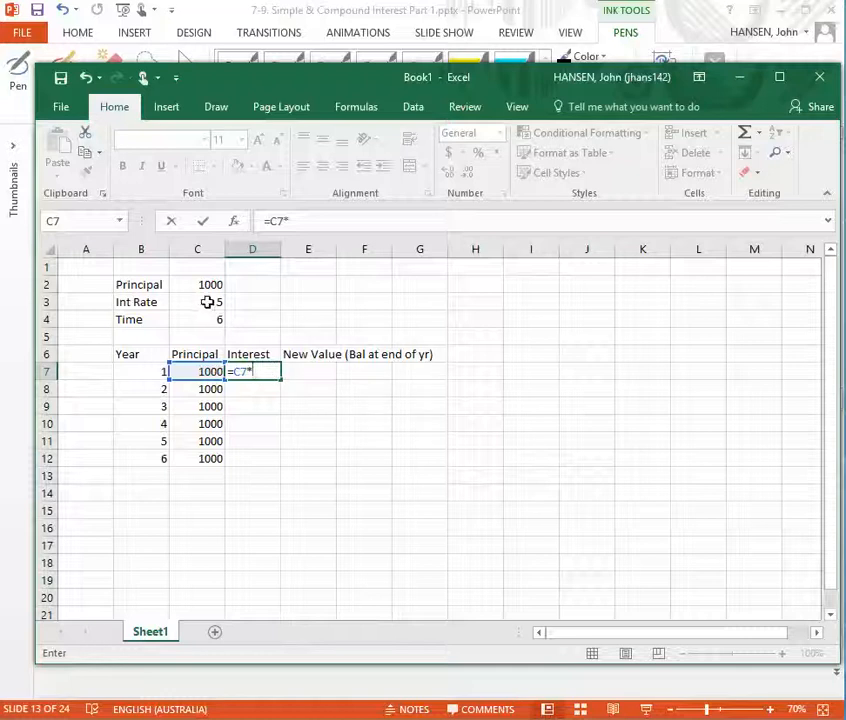
left_click(204, 301)
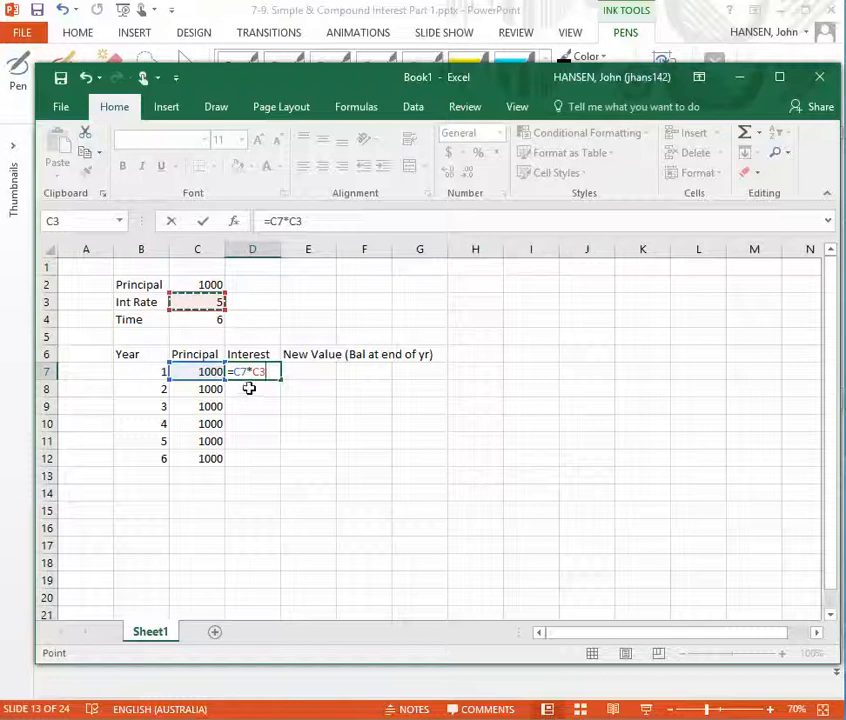
Make the interest rate reference in the D7 formula absolute as $C$3
left_click(290, 221)
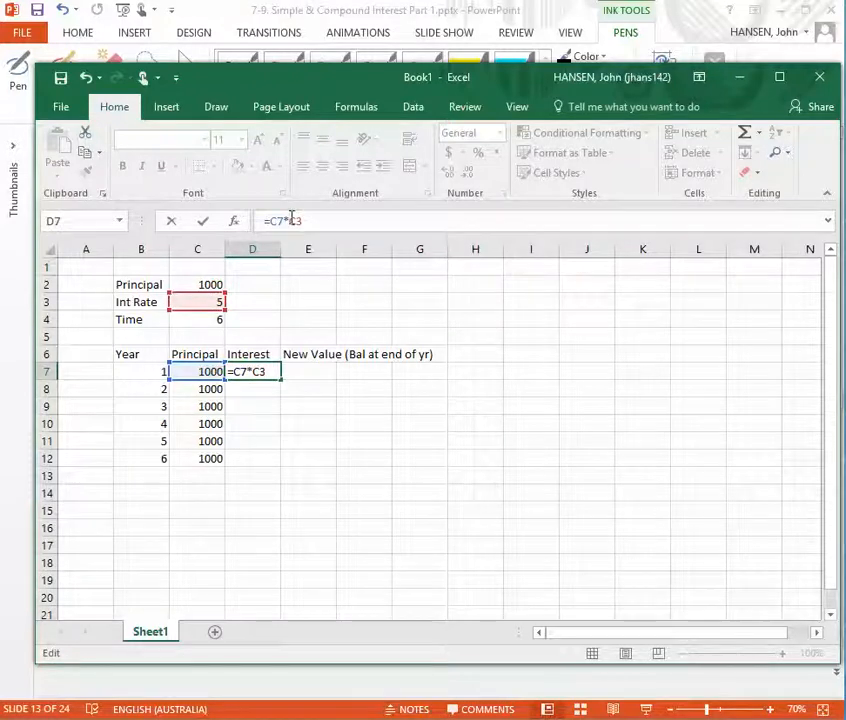
type("$C")
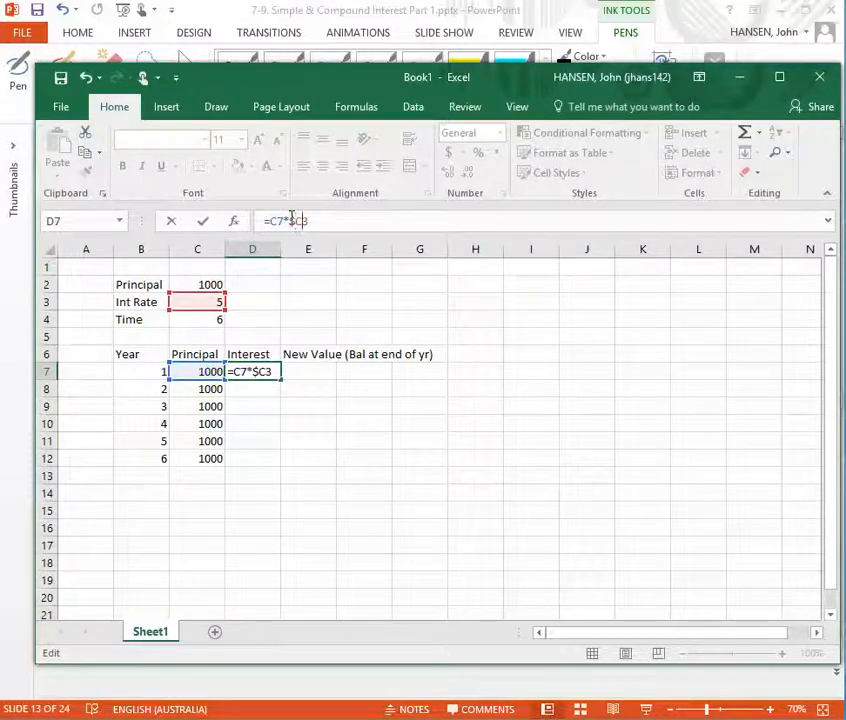
type("%")
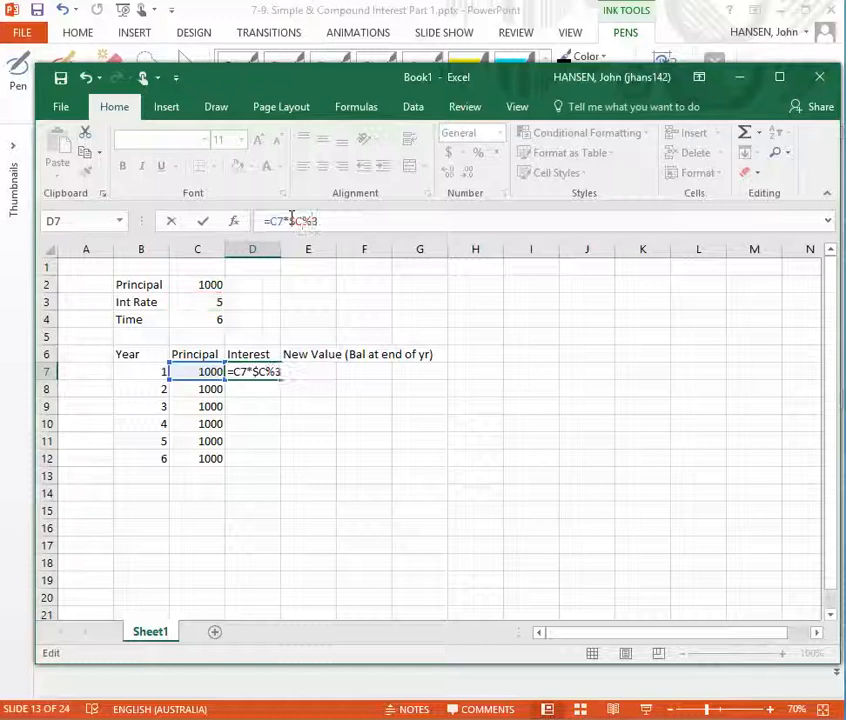
key("BackSpace")
type("$")
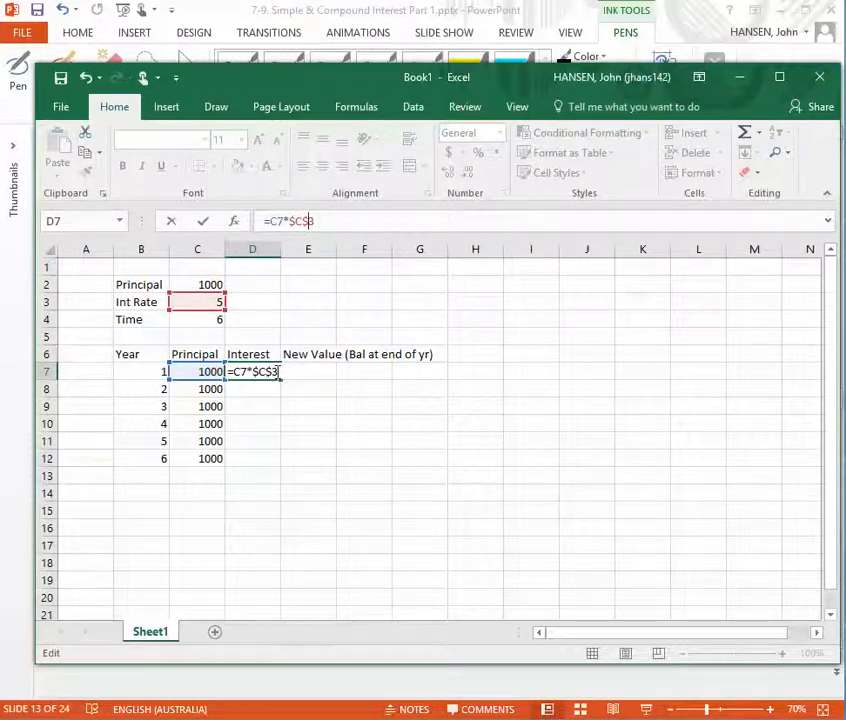
type("/")
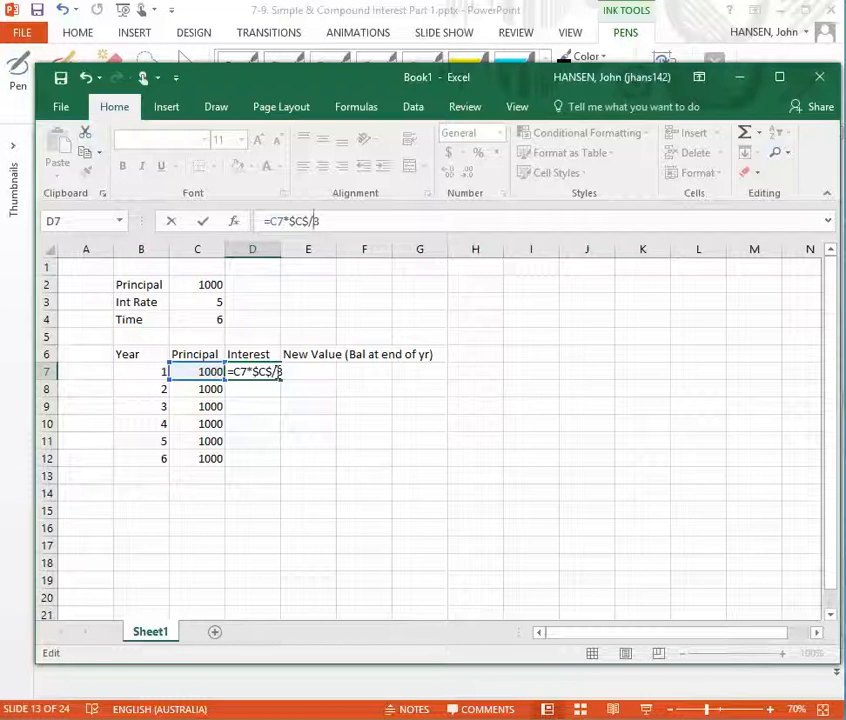
Append a division by 100 to the D7 interest formula and commit it as =C7*$C$3/100
key("BackSpace")
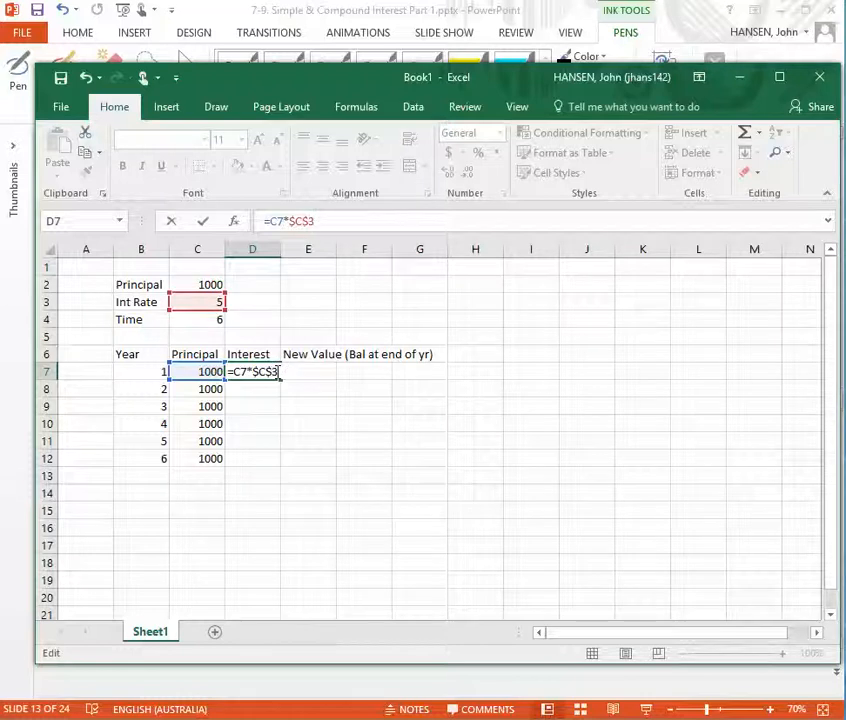
type("/100")
key("Return")
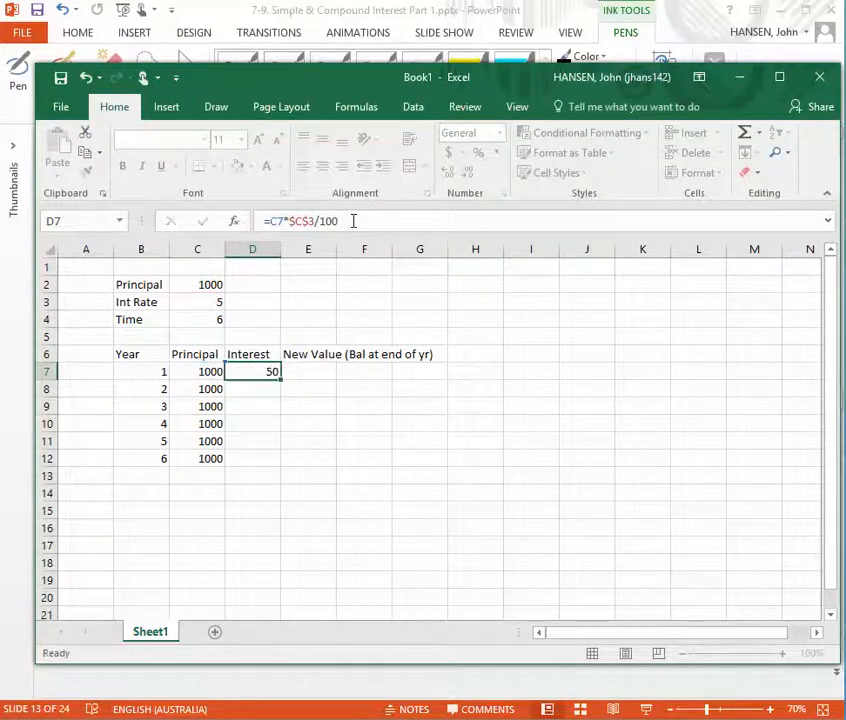
Fill the interest formula from cell D7 down to D12 and check the copied formulas in D8 to D12
left_click(247, 371)
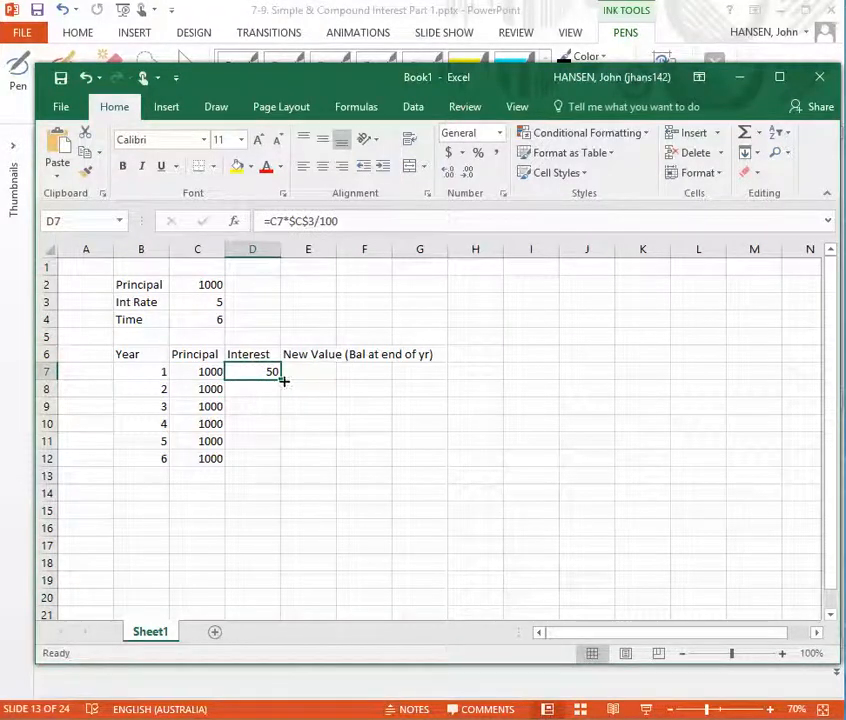
left_click_drag(281, 380, 277, 462)
left_click(255, 392)
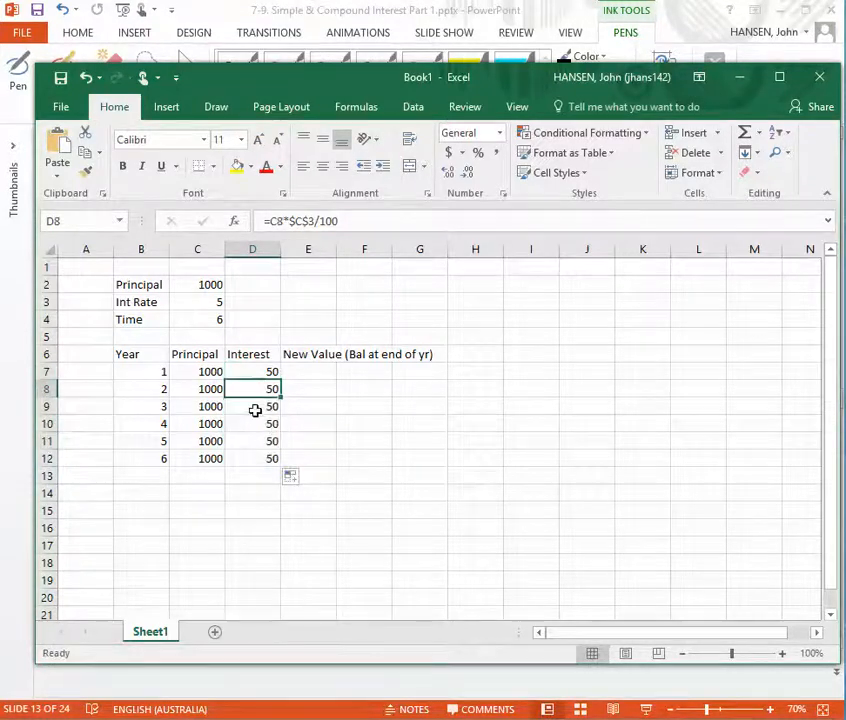
left_click(255, 408)
left_click(255, 426)
left_click(253, 441)
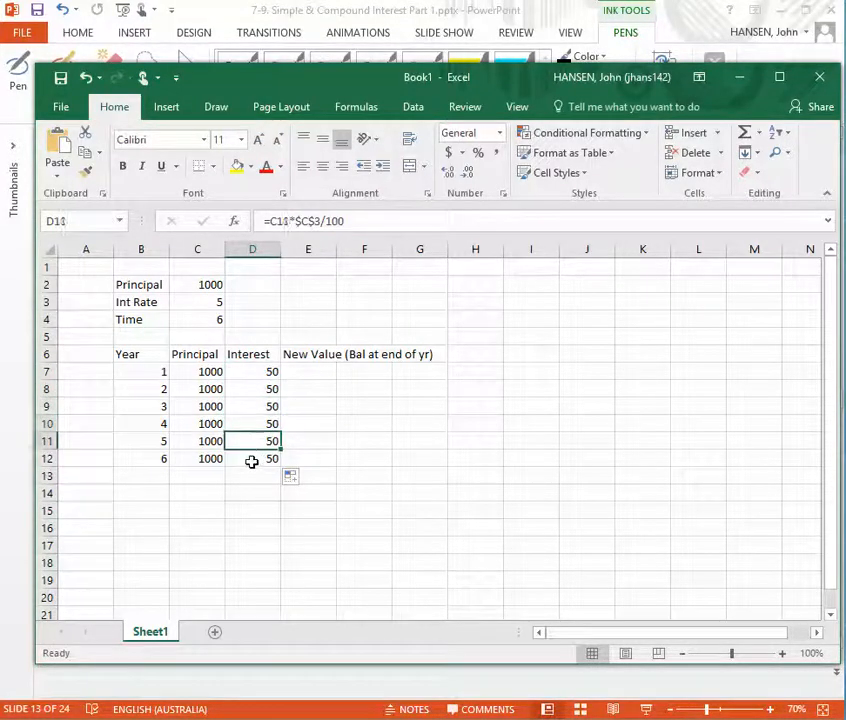
left_click(252, 459)
Enter the year 1 new value formula =C7+D7 in cell E7 and review it
left_click(316, 371)
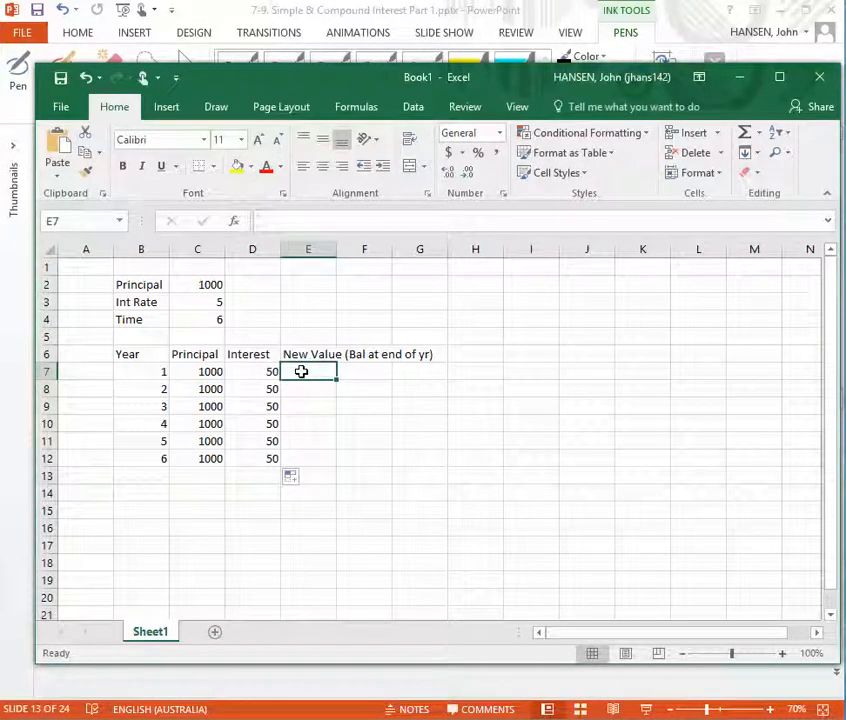
type("=")
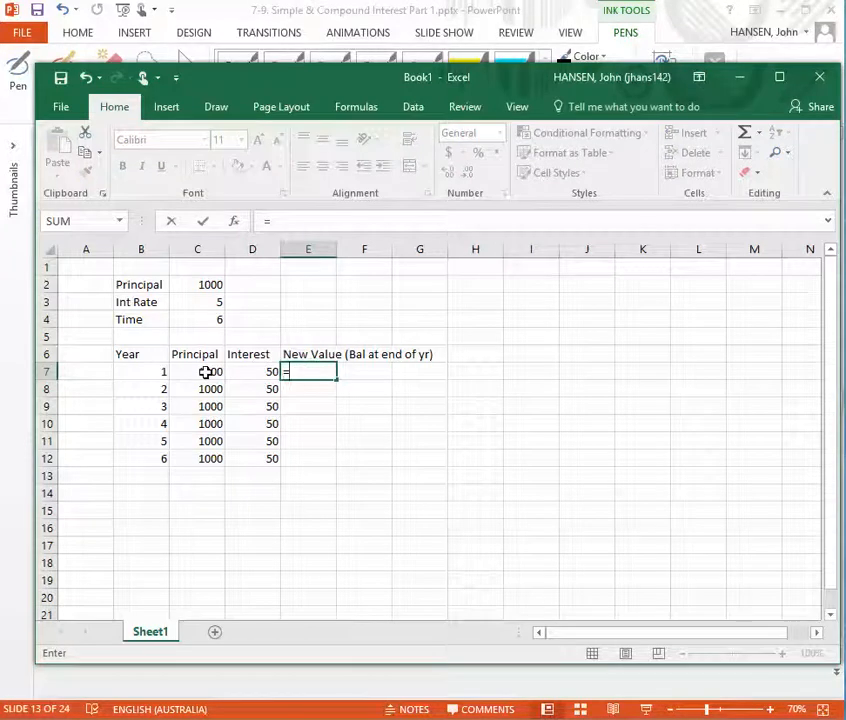
left_click(205, 372)
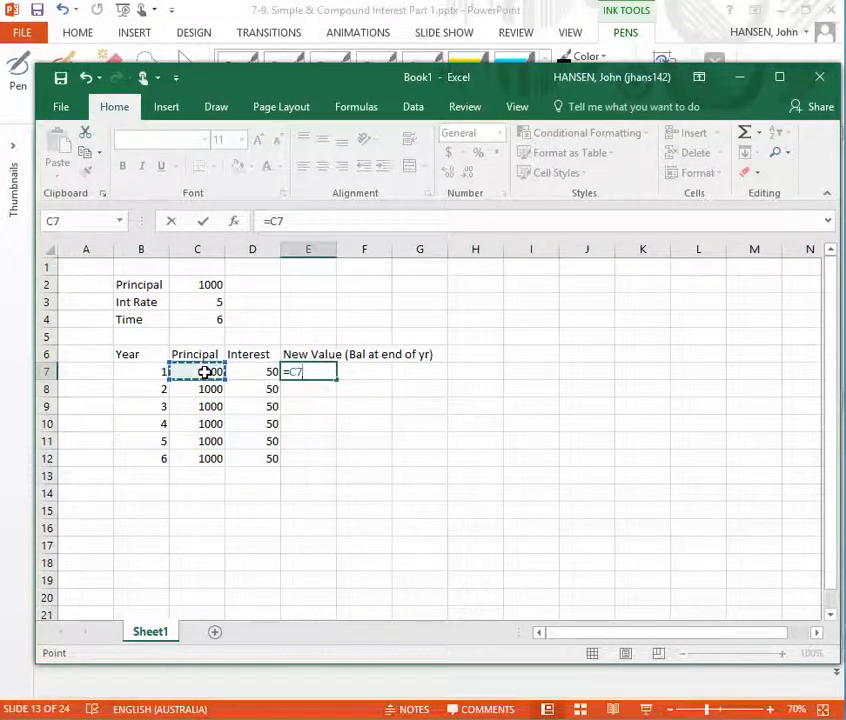
type("+")
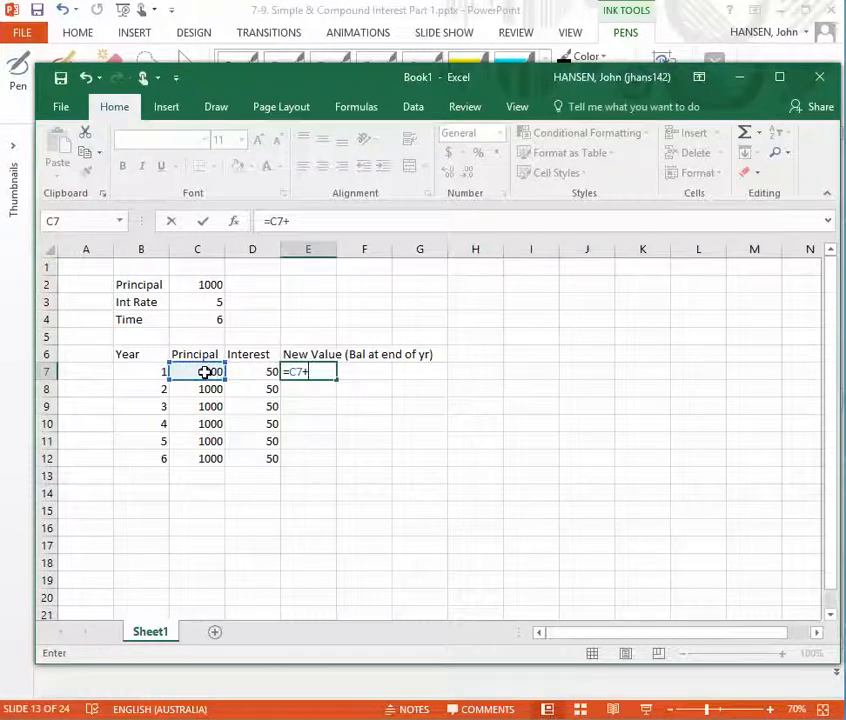
left_click(254, 371)
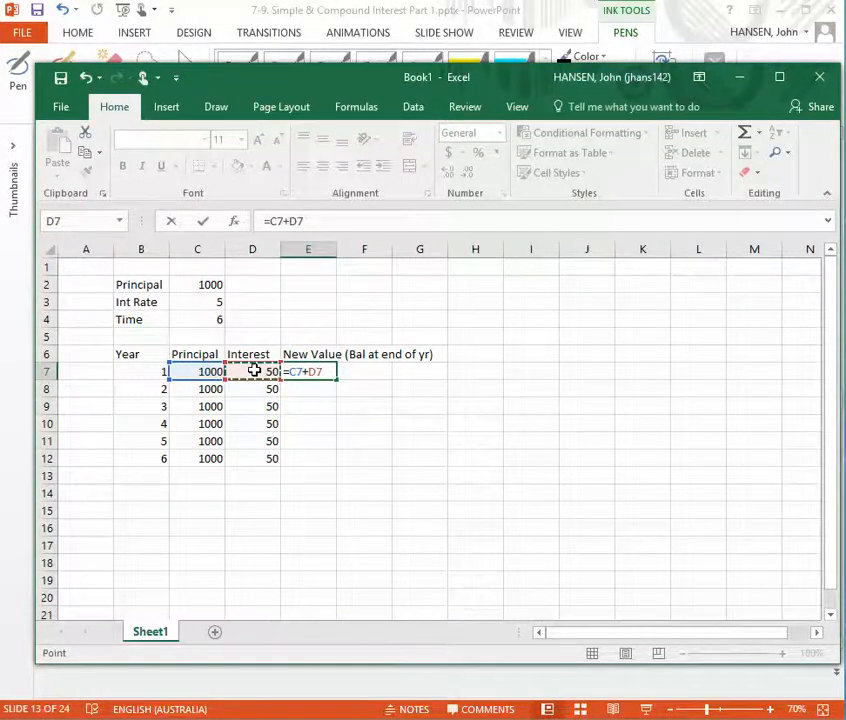
key("Return")
left_click(299, 369)
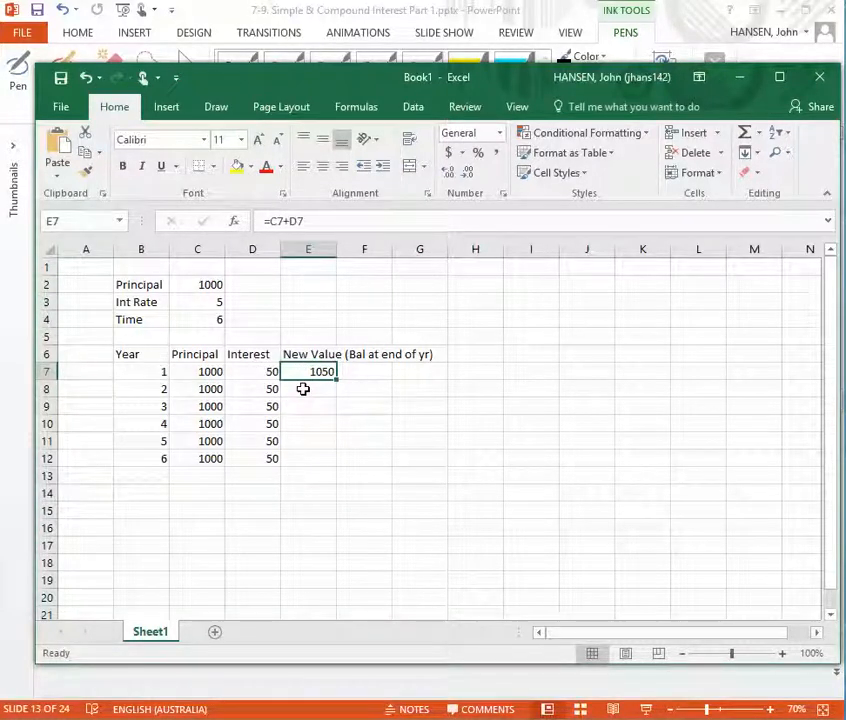
left_click(303, 389)
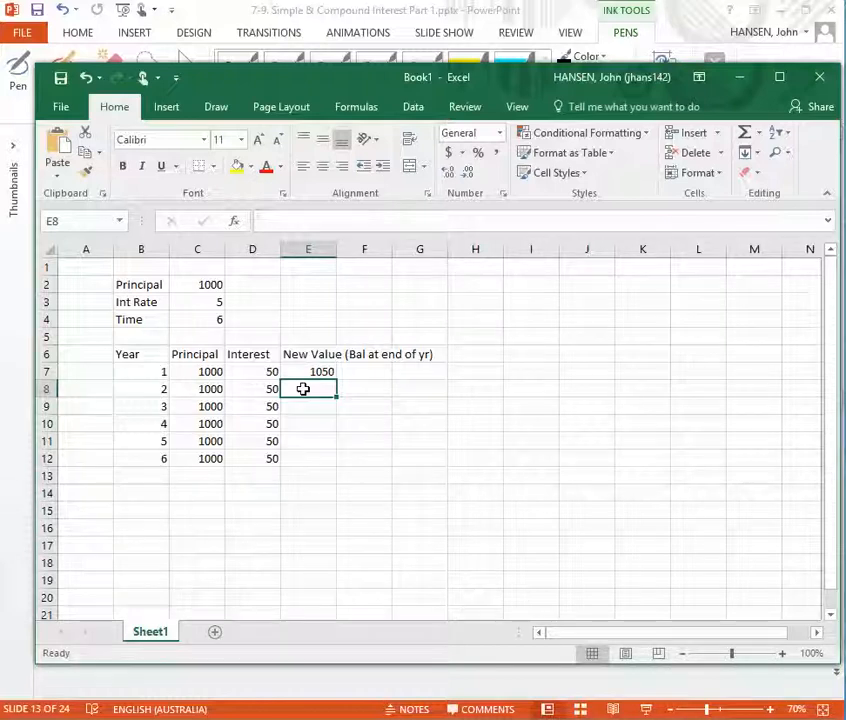
type("=")
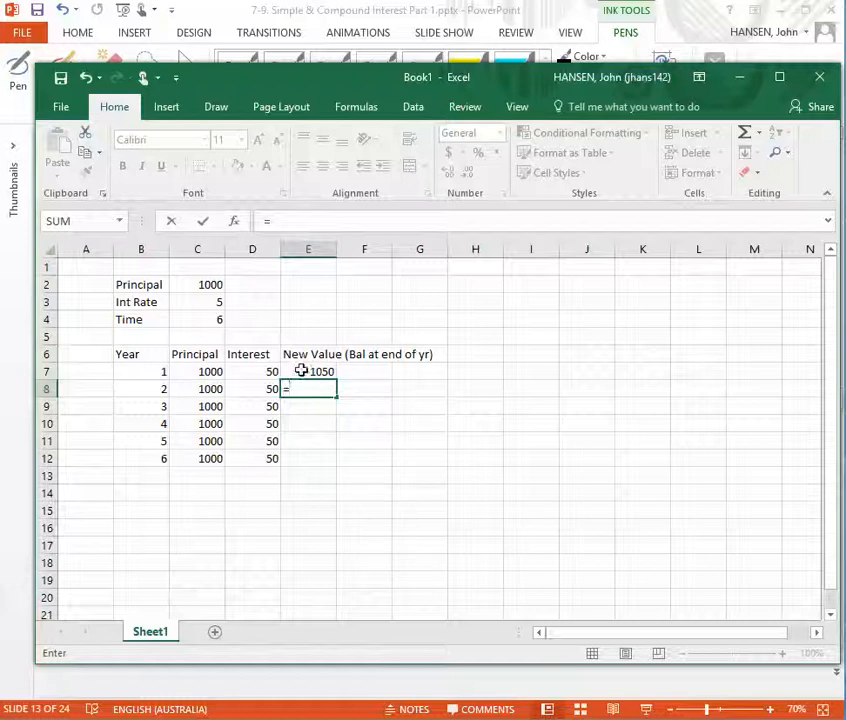
left_click(301, 370)
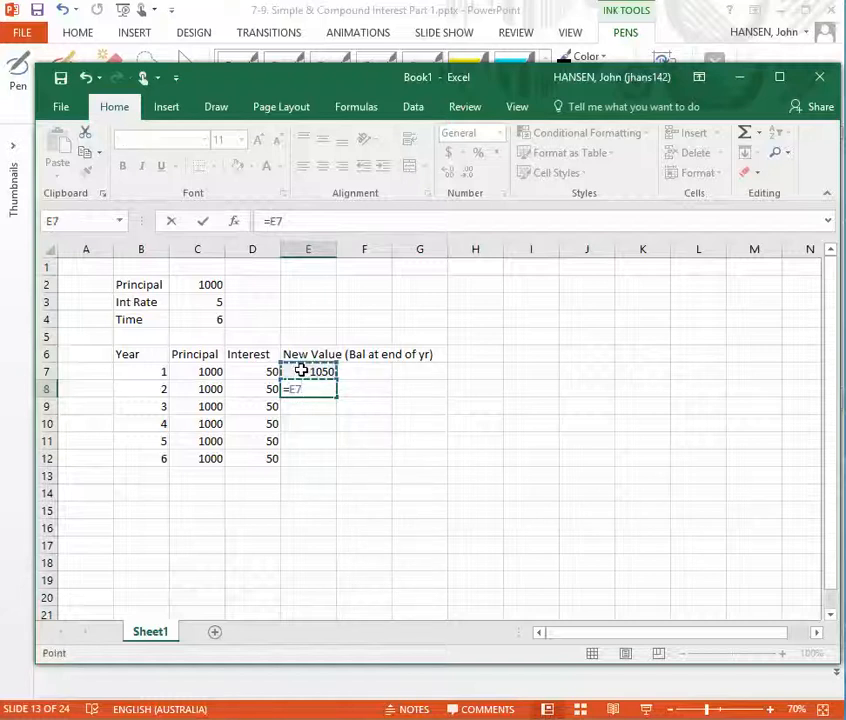
type("+")
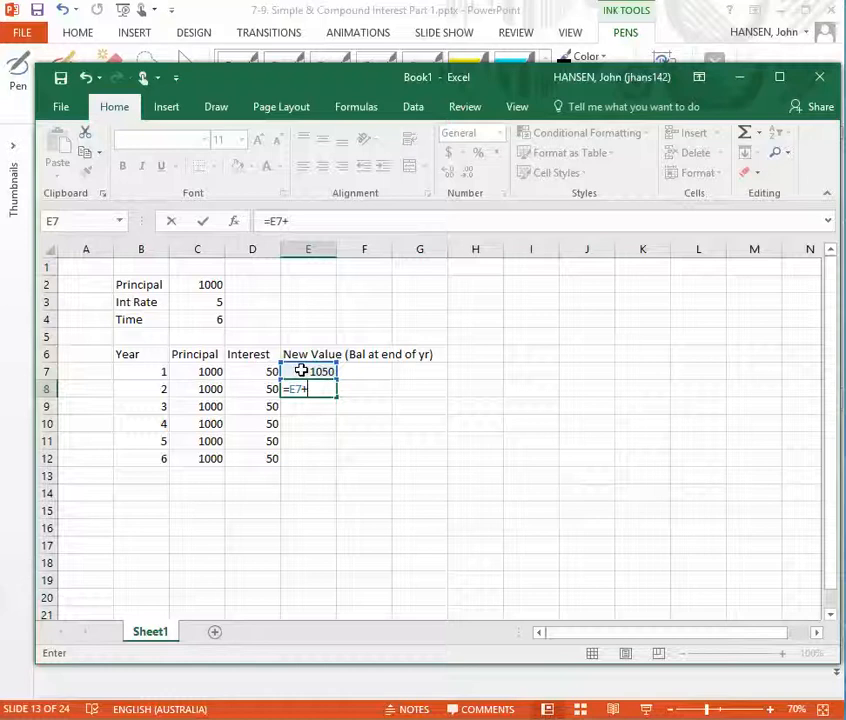
type("50")
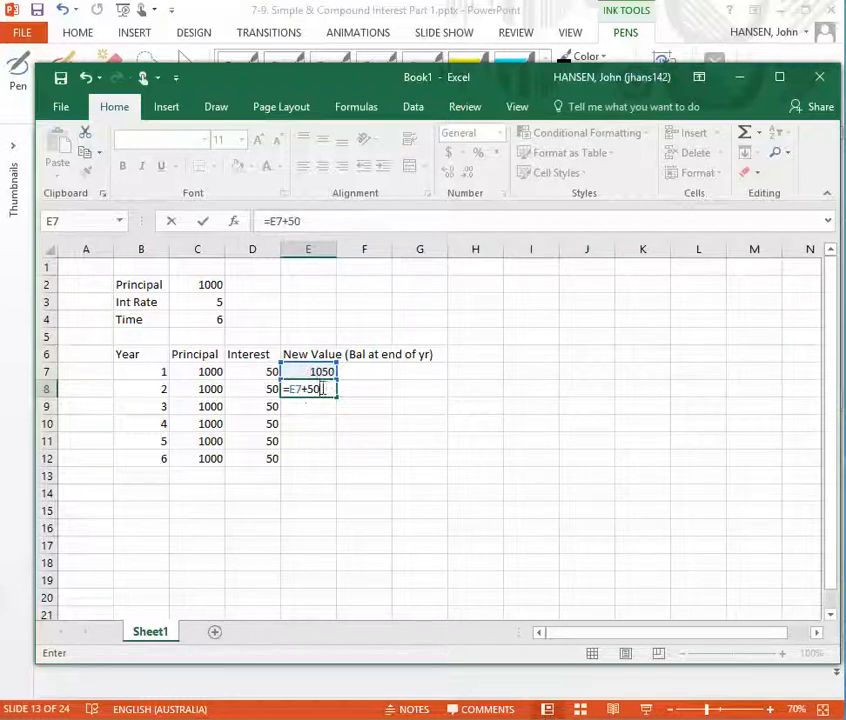
key("BackSpace")
key("BackSpace")
key("BackSpace")
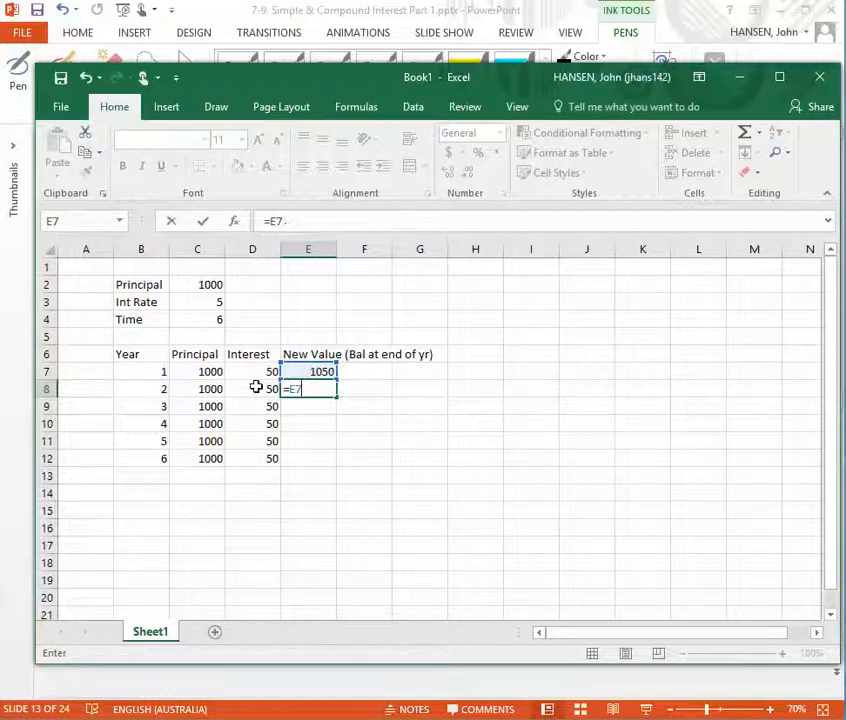
left_click(256, 388)
Replace the formula in cell E8 with =E7+D8, adding year 2 interest to the previous year's new value
left_click(311, 388)
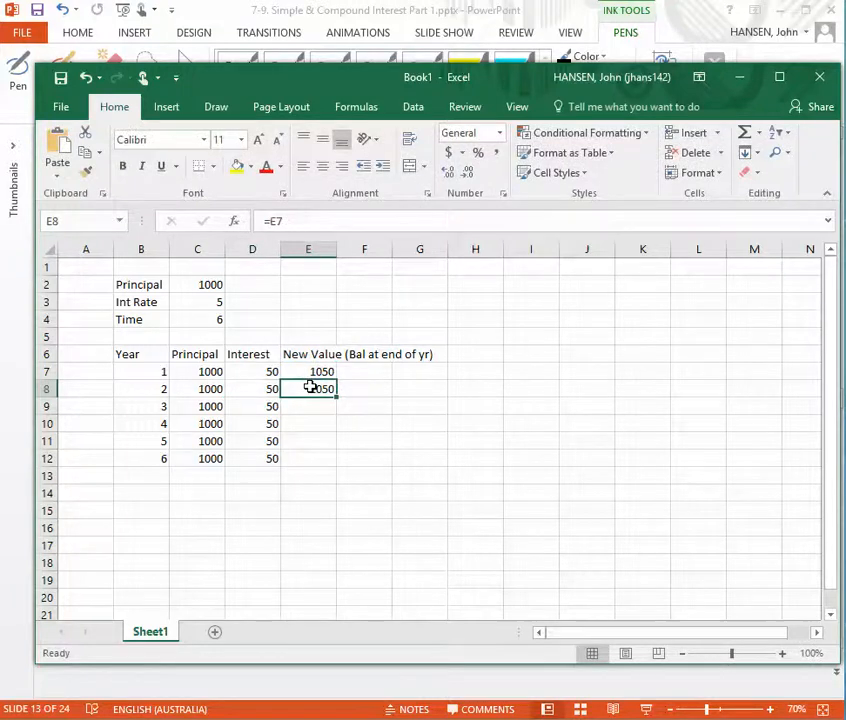
left_click(304, 222)
key("BackSpace")
key("BackSpace")
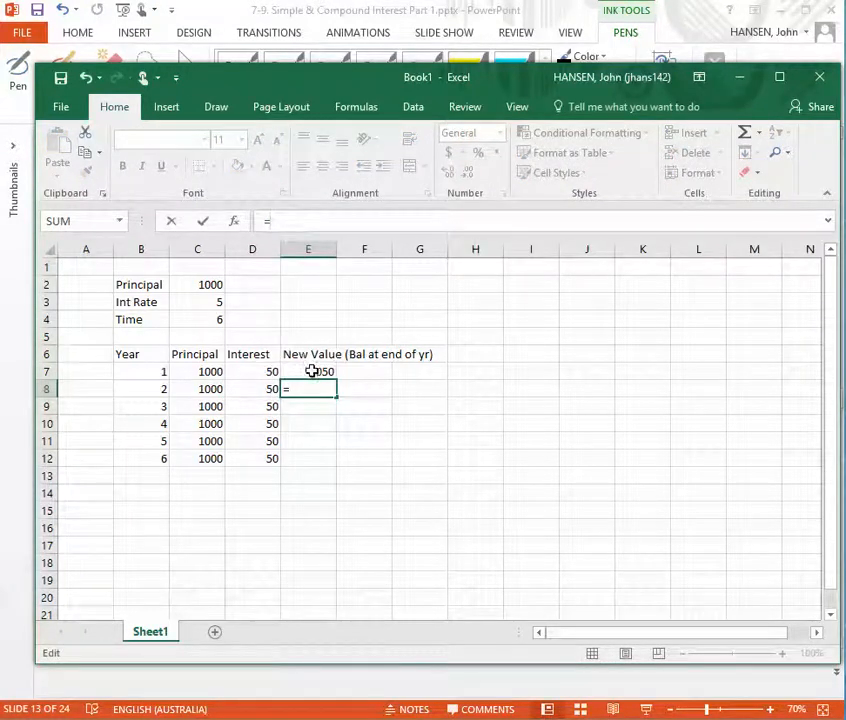
left_click(312, 372)
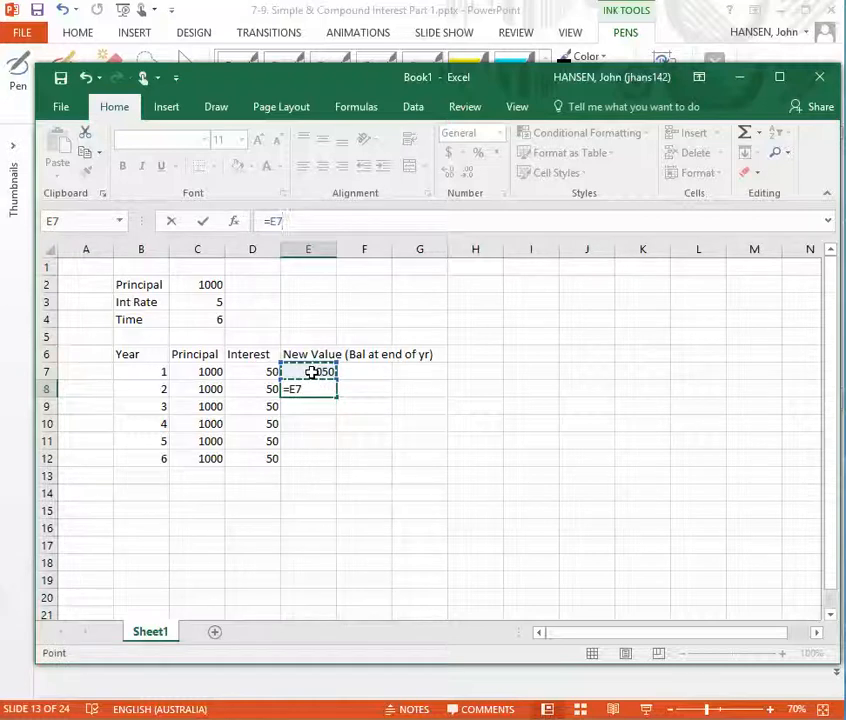
type("+")
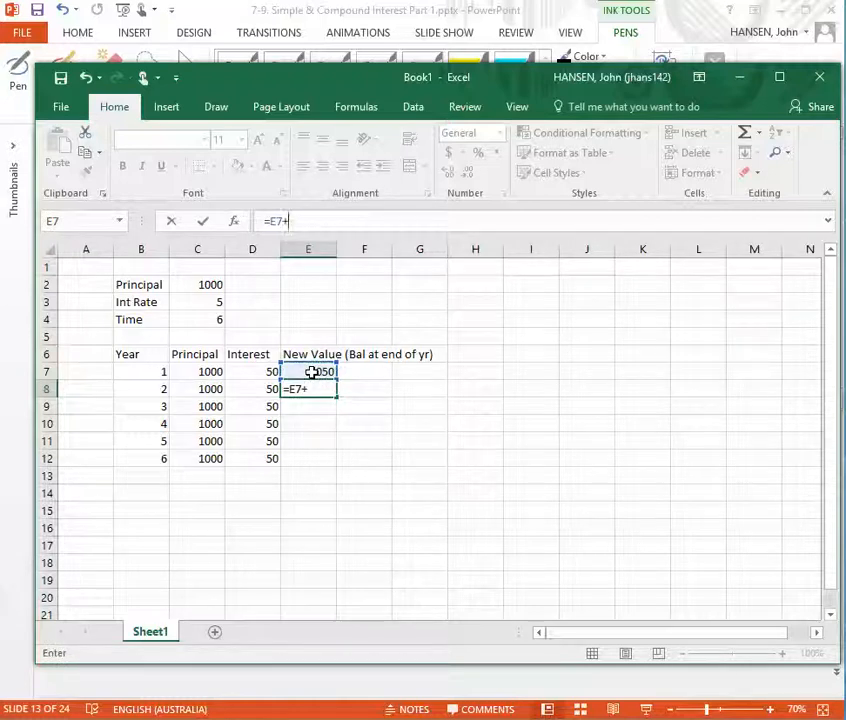
left_click(261, 389)
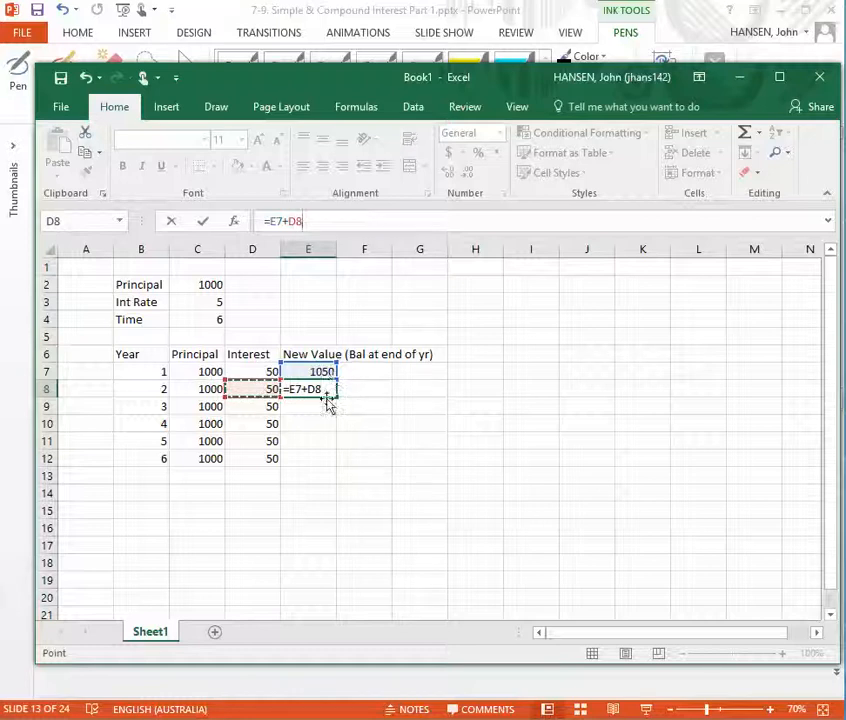
key("Return")
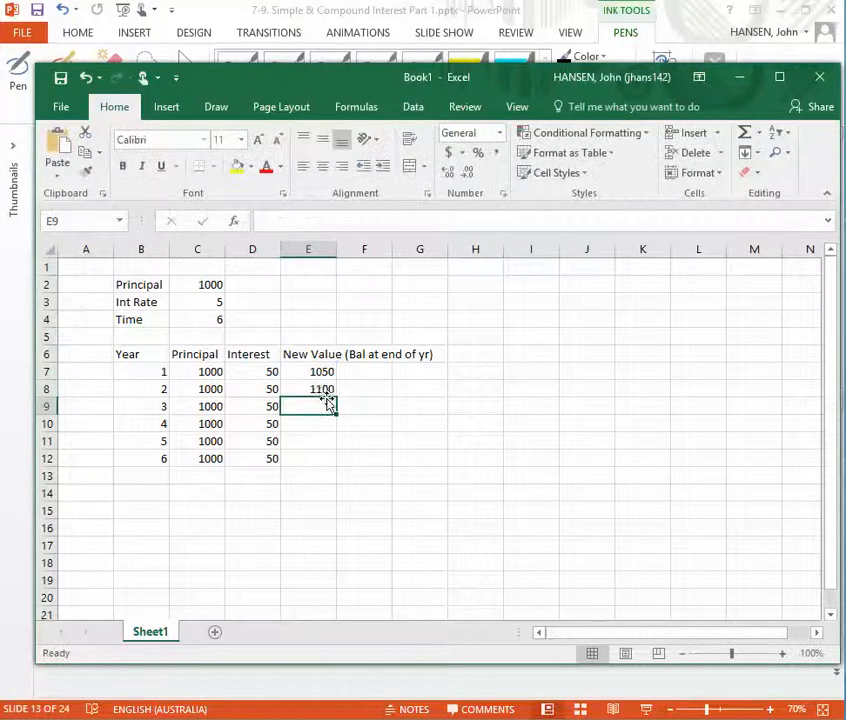
left_click(311, 390)
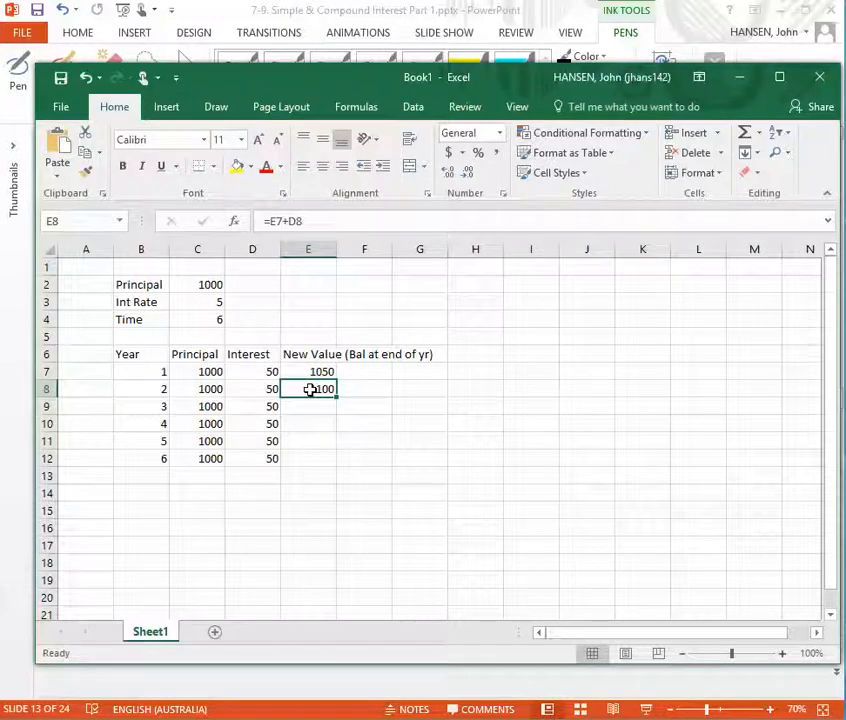
left_click(337, 397)
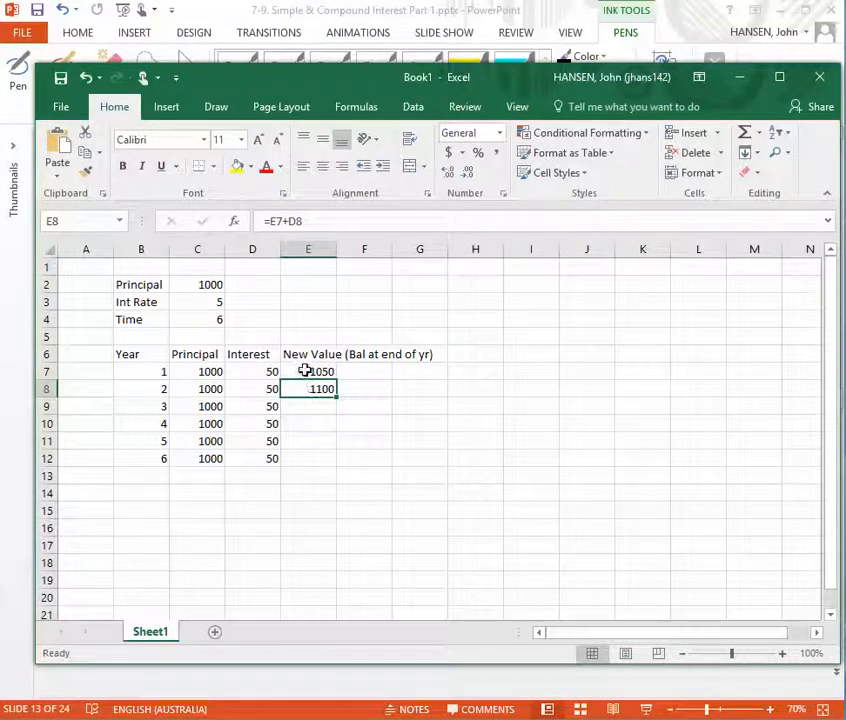
Review the cells feeding the year 2 new value, E7 and D8, and fill the E8 formula down to E9
left_click(305, 371)
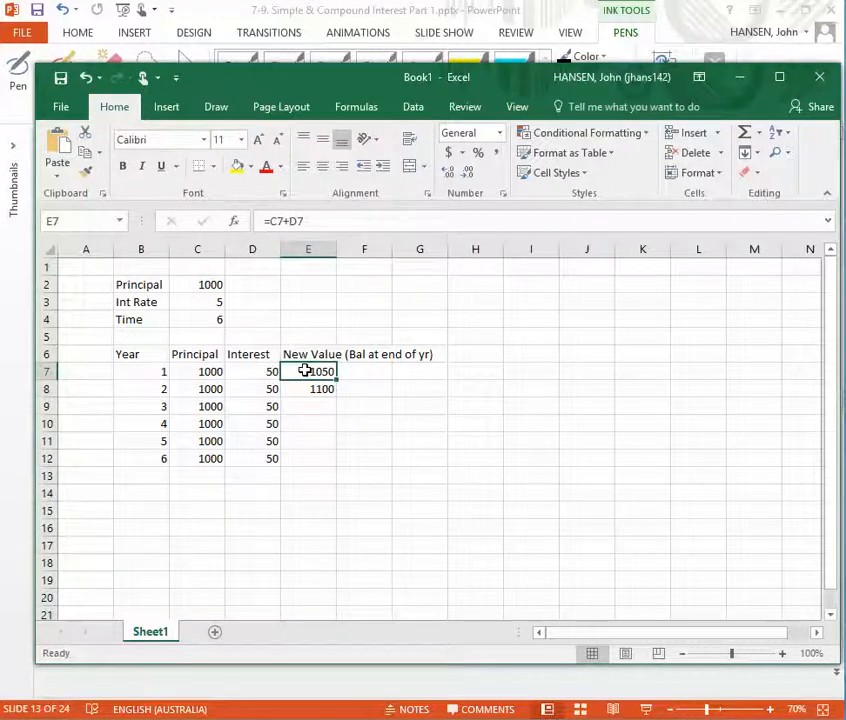
left_click(260, 390)
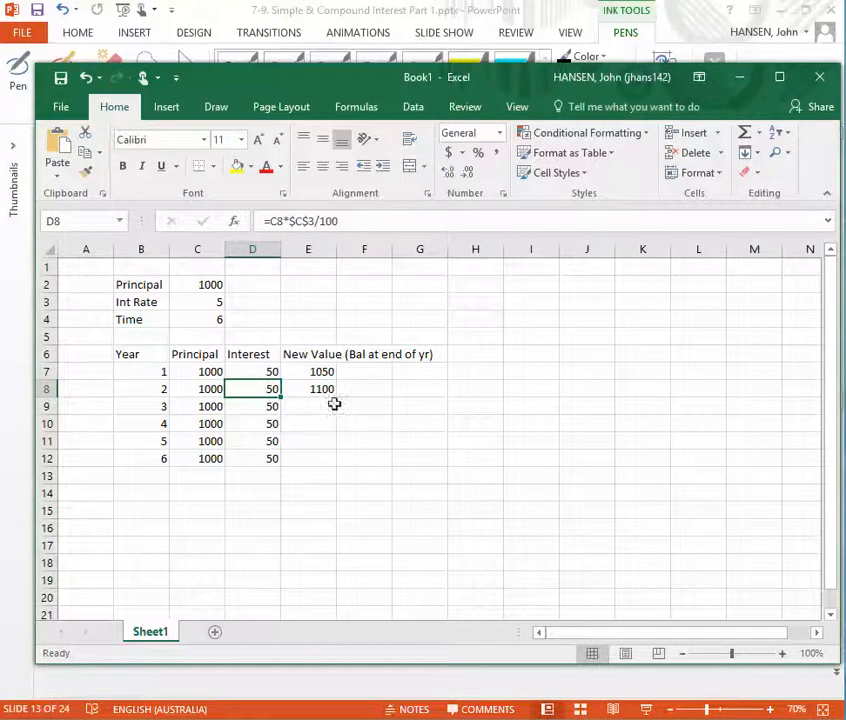
left_click(370, 389)
left_click(305, 390)
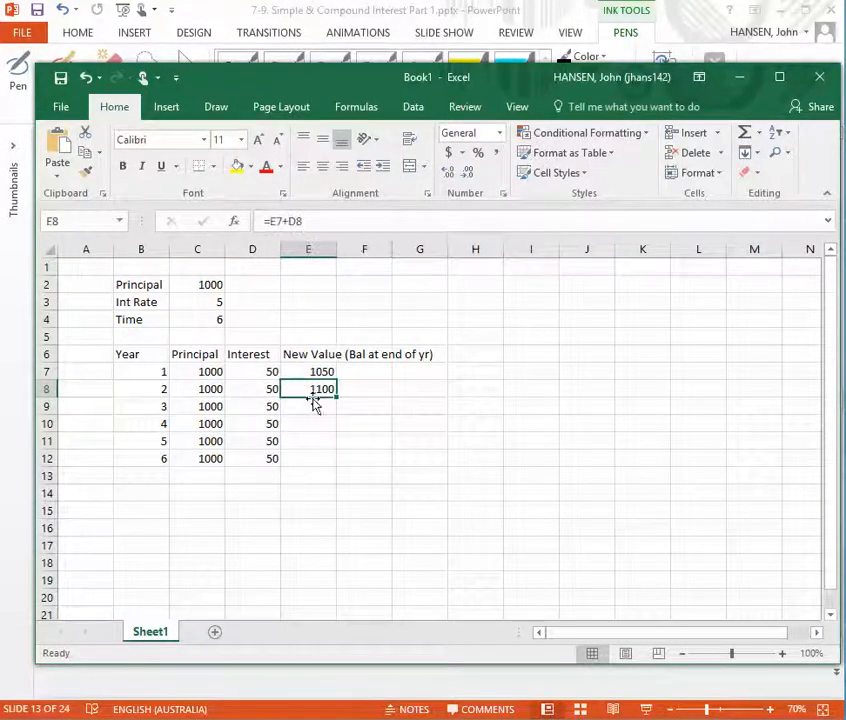
left_click_drag(336, 396, 336, 411)
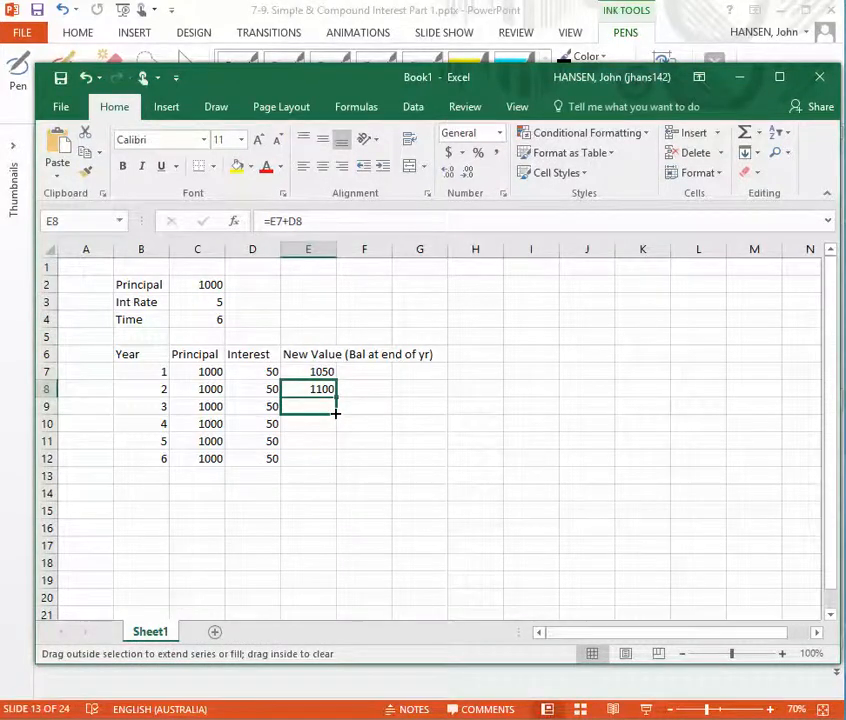
left_click_drag(336, 412, 336, 412)
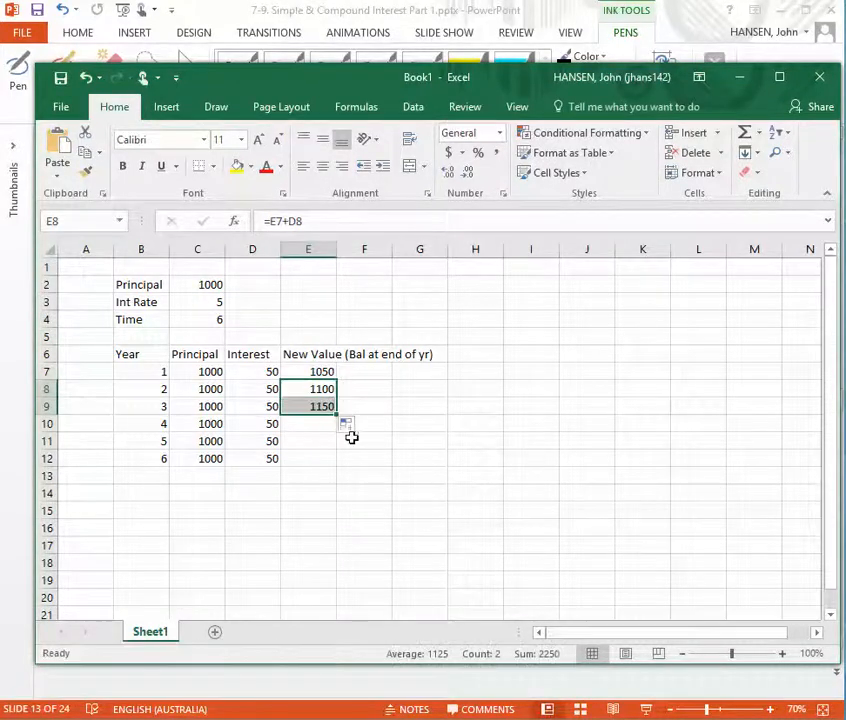
Check the copied year 3 formula in E9 against cells E8 and D9, and fill it down to E10
left_click(313, 389)
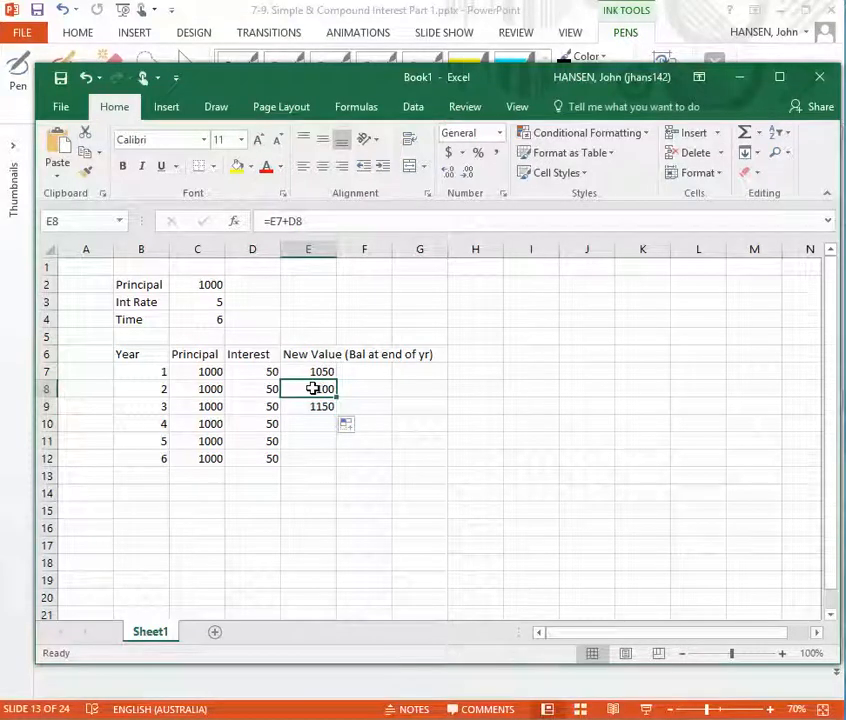
left_click(270, 406)
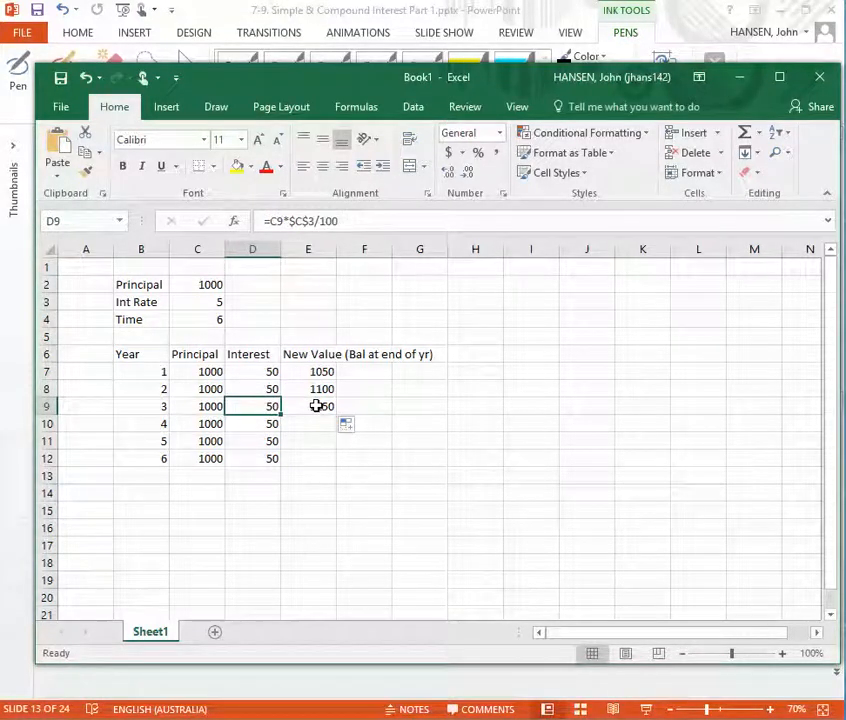
left_click(289, 410)
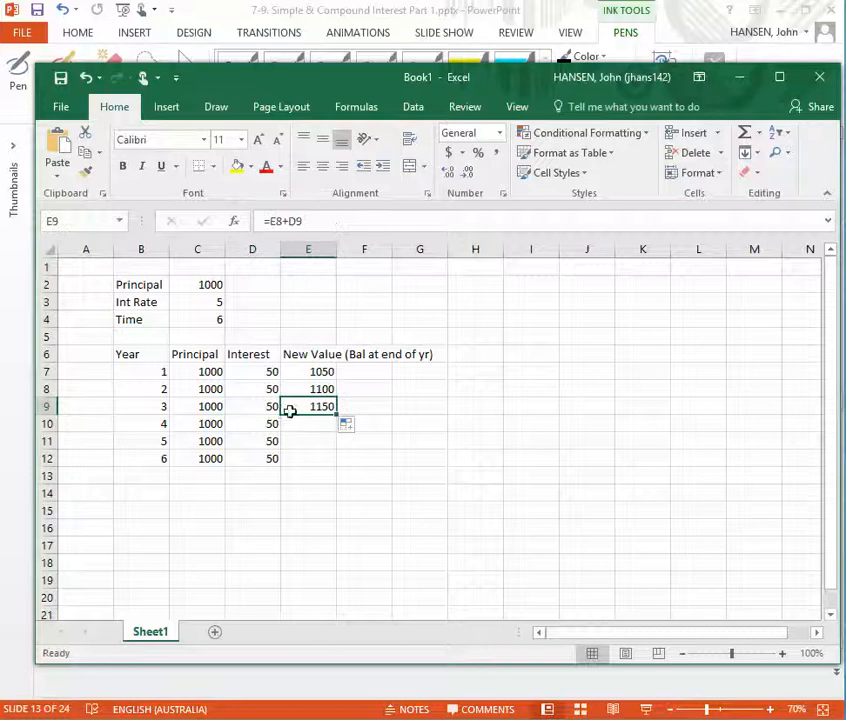
left_click(264, 423)
left_click(330, 406)
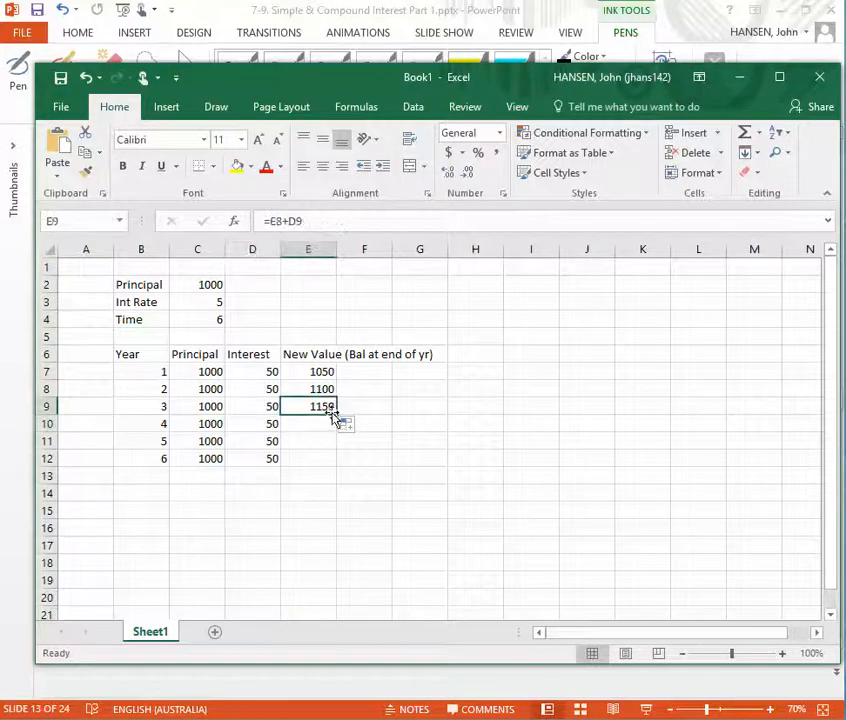
left_click_drag(333, 417, 335, 432)
Inspect the year 4 new value formula in E10 and fill it down to E11
left_click(313, 423)
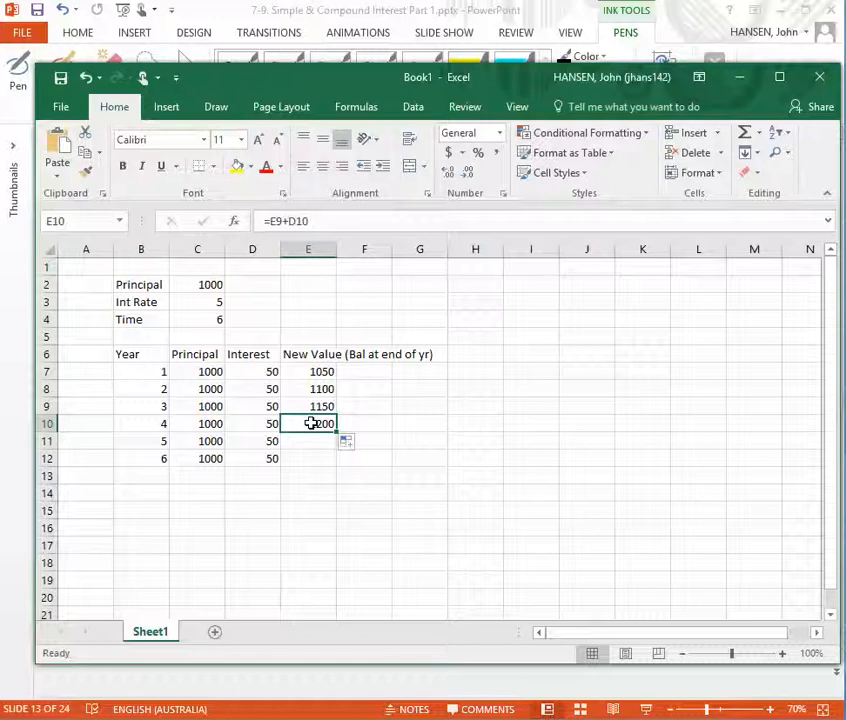
left_click(261, 440)
left_click(313, 423)
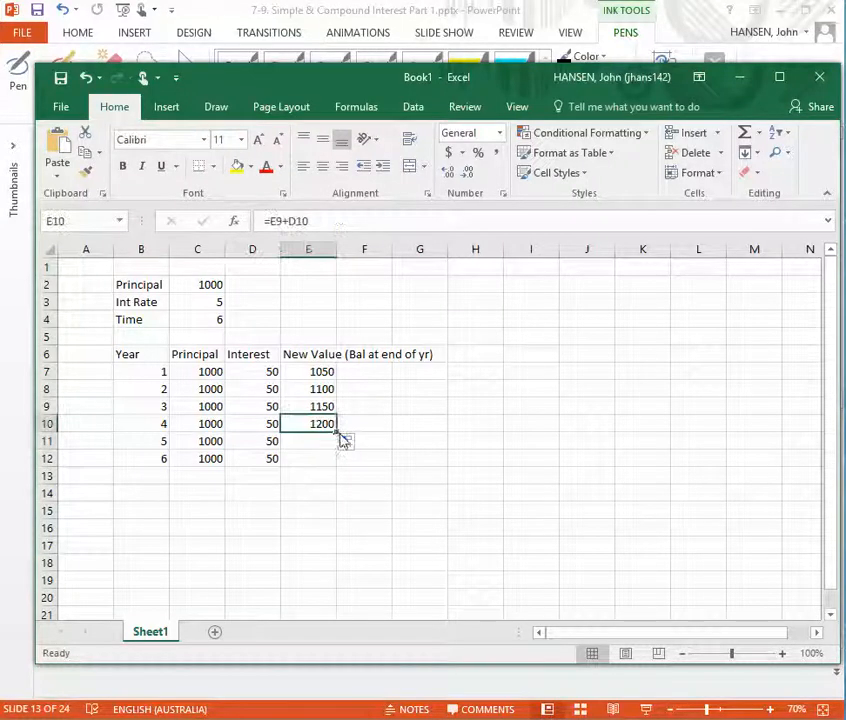
left_click_drag(336, 432, 337, 452)
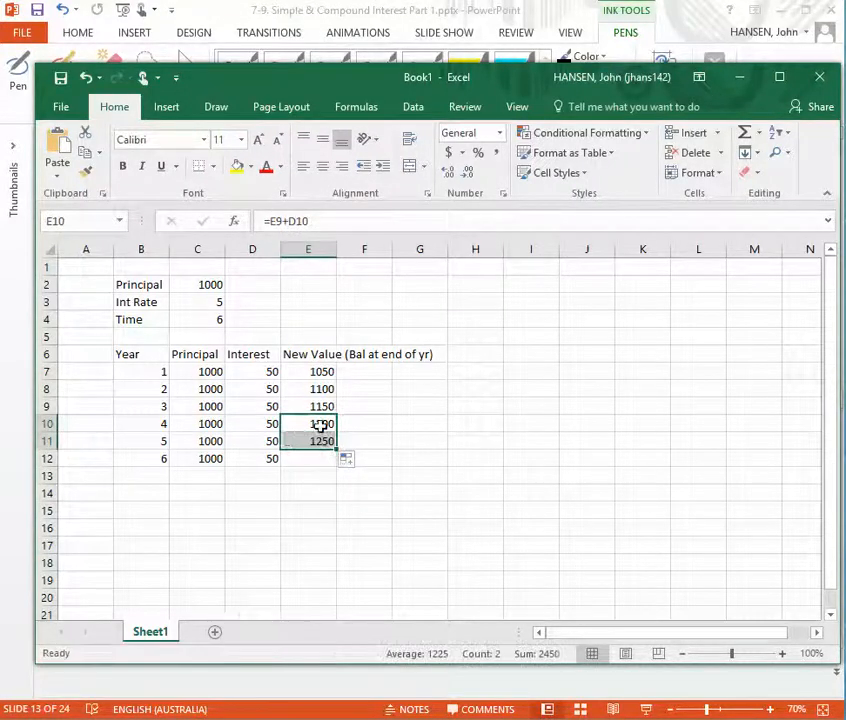
Fill the new value formula from E11 down to E12 for year 6 and switch back to the PowerPoint slide
left_click(326, 442)
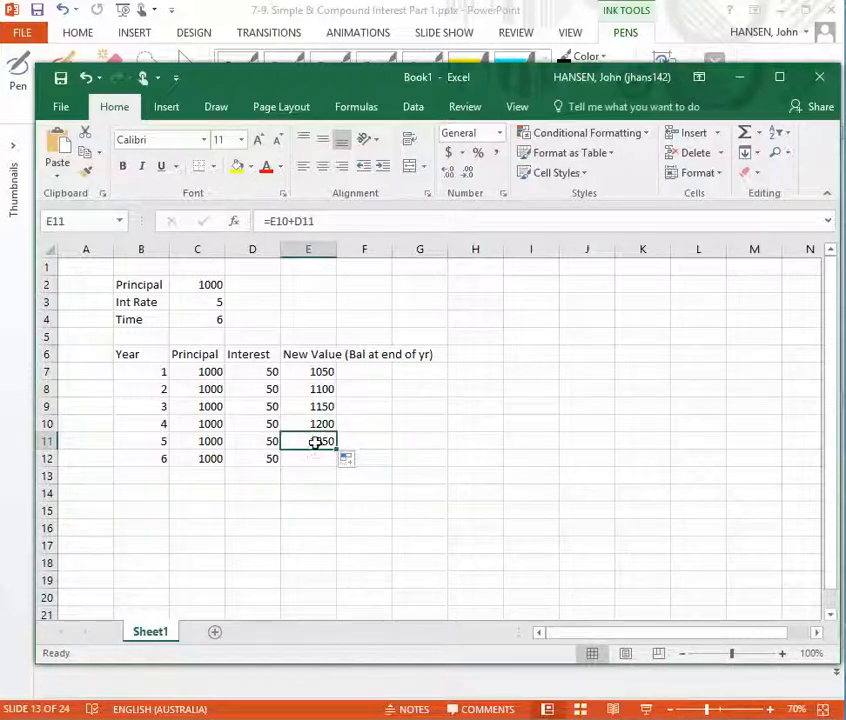
left_click(262, 458)
left_click(326, 441)
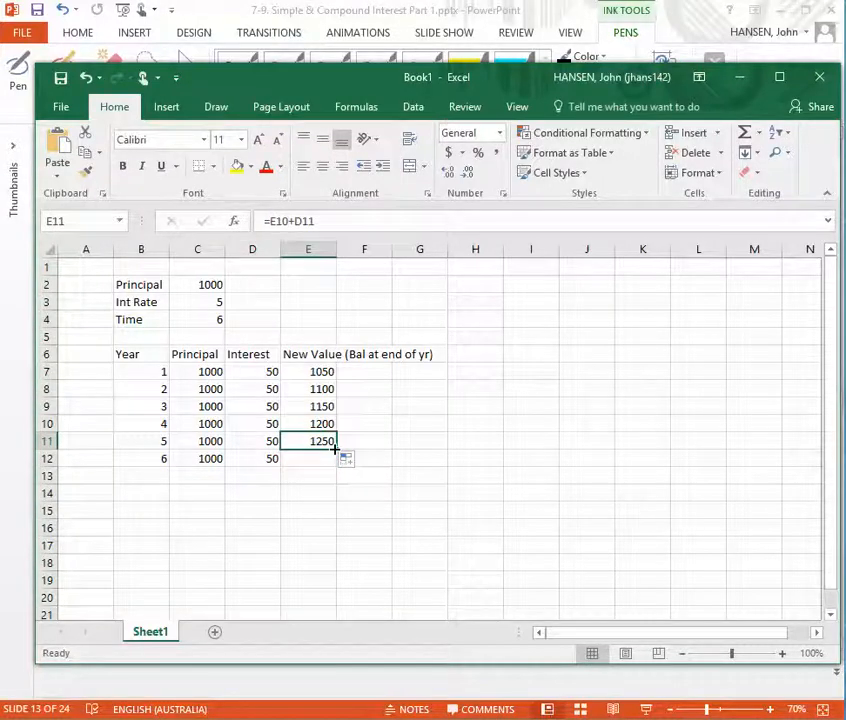
left_click_drag(336, 458, 336, 459)
left_click(286, 497)
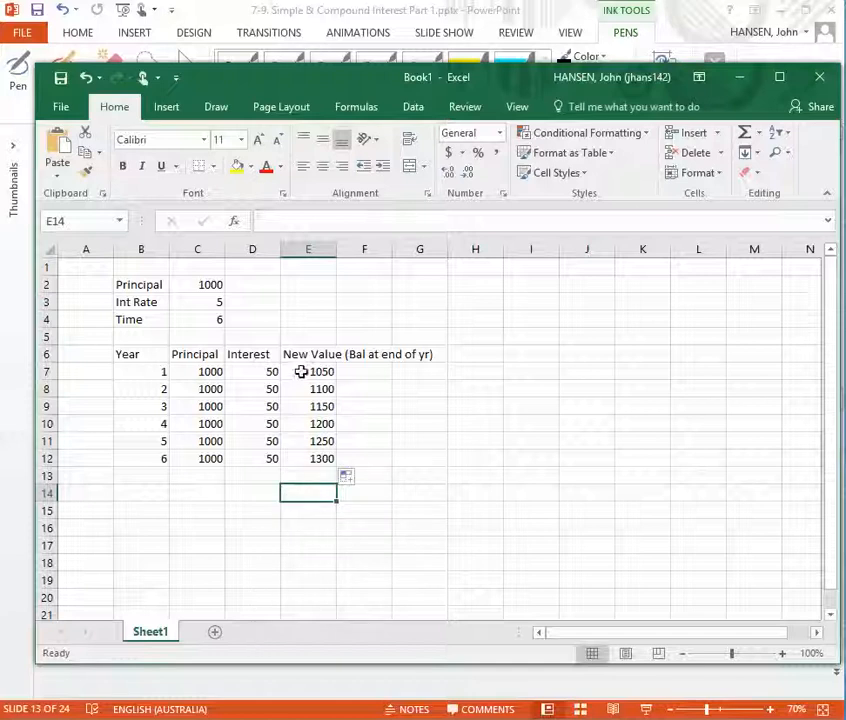
left_click(259, 685)
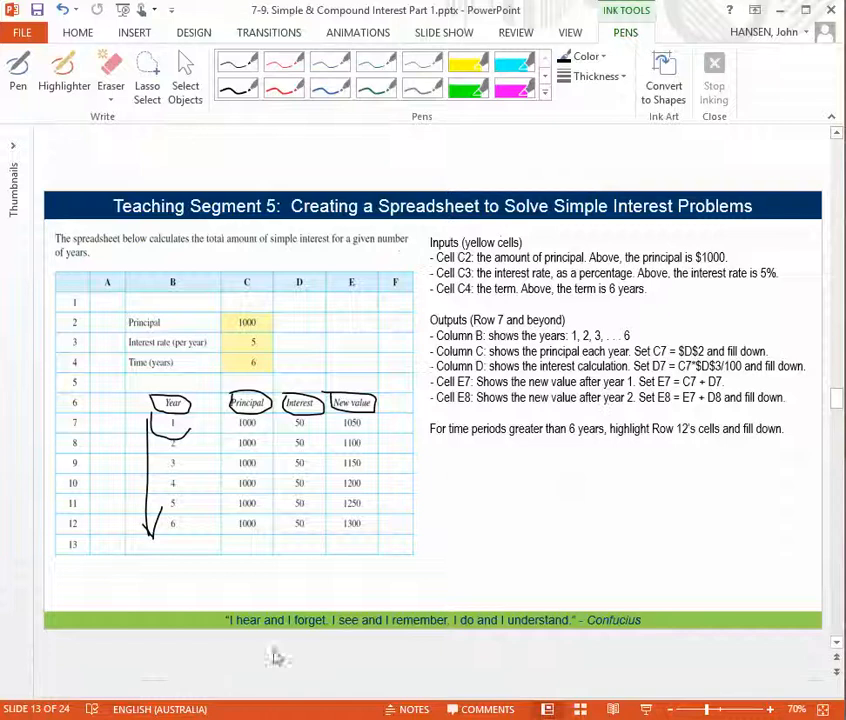